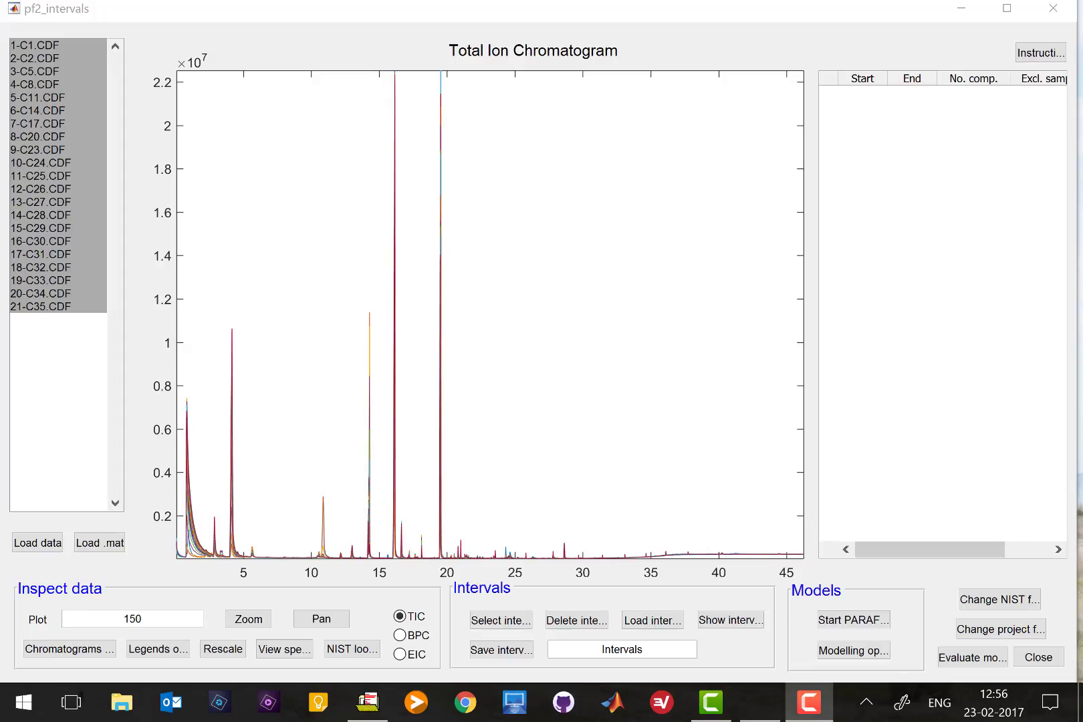
- Define an interval from about 3.95 to 4.43 minutes around the large peak near 4.2 minutes
click(253, 619)
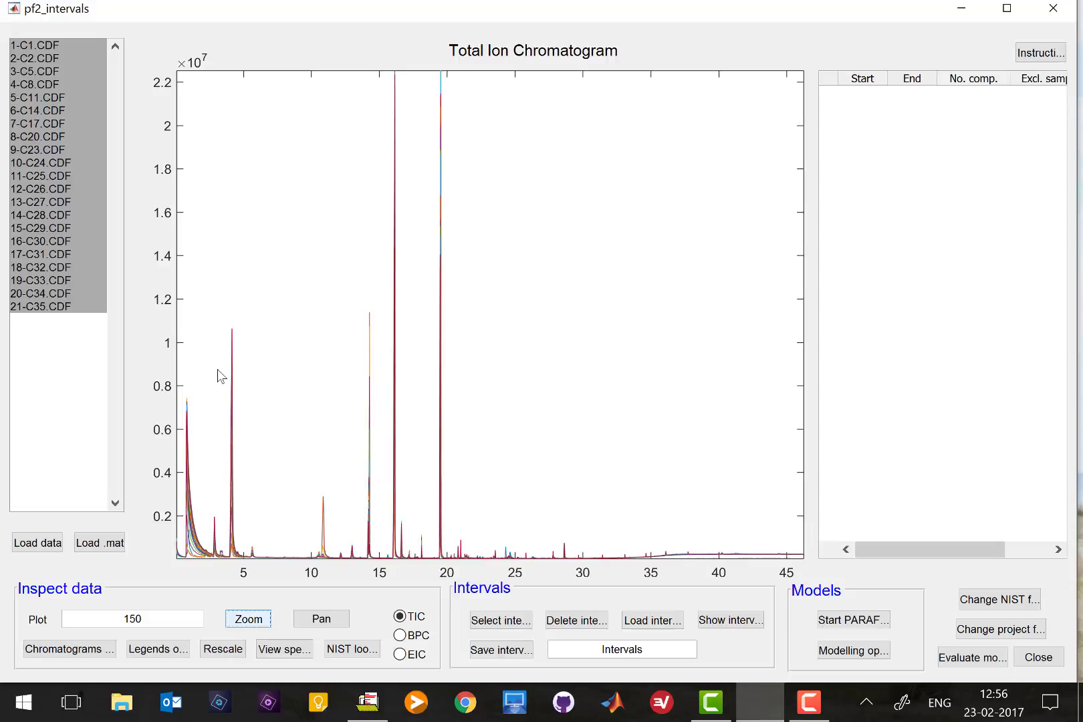
drag(219, 325, 287, 567)
click(257, 622)
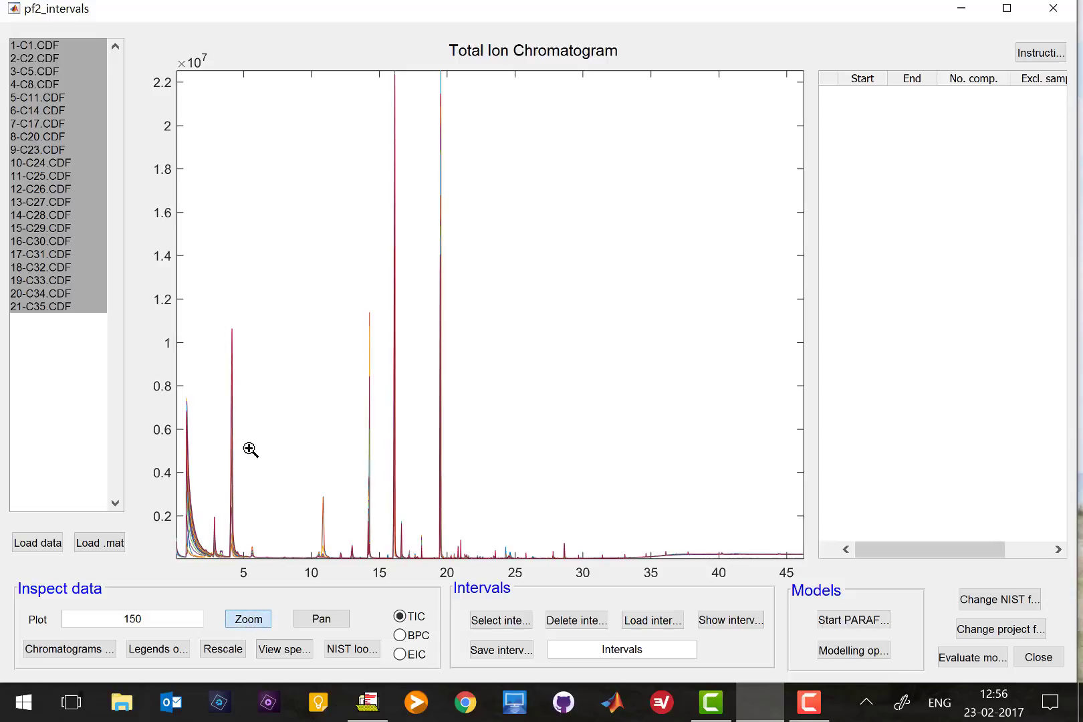
drag(250, 450, 266, 572)
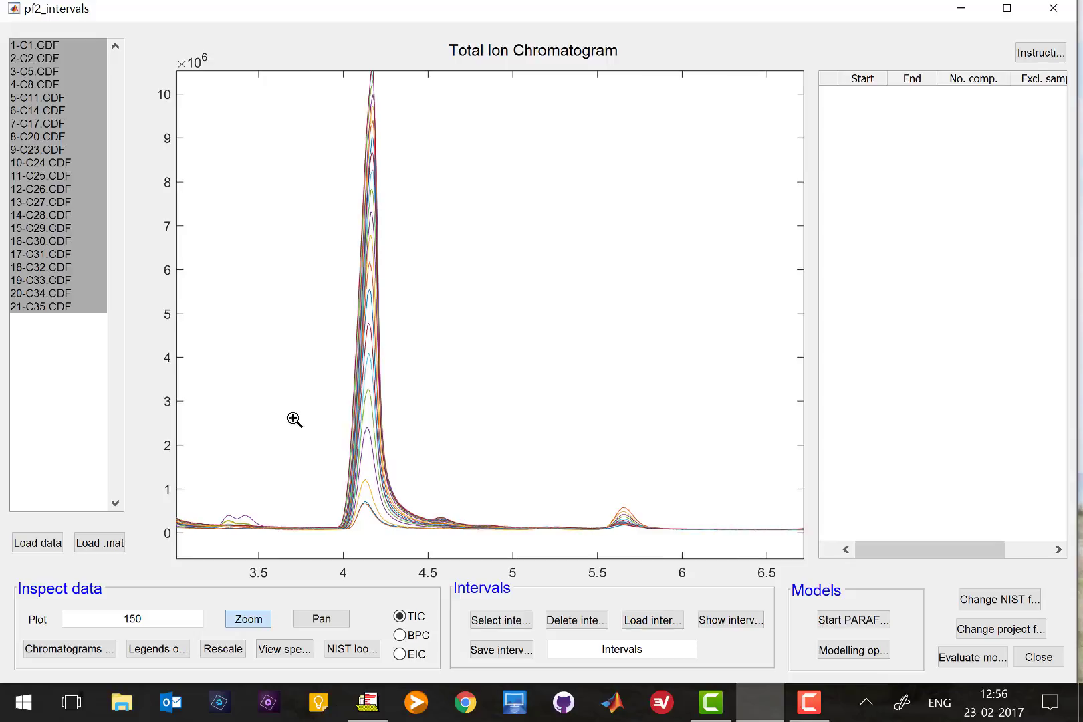
drag(292, 417, 513, 548)
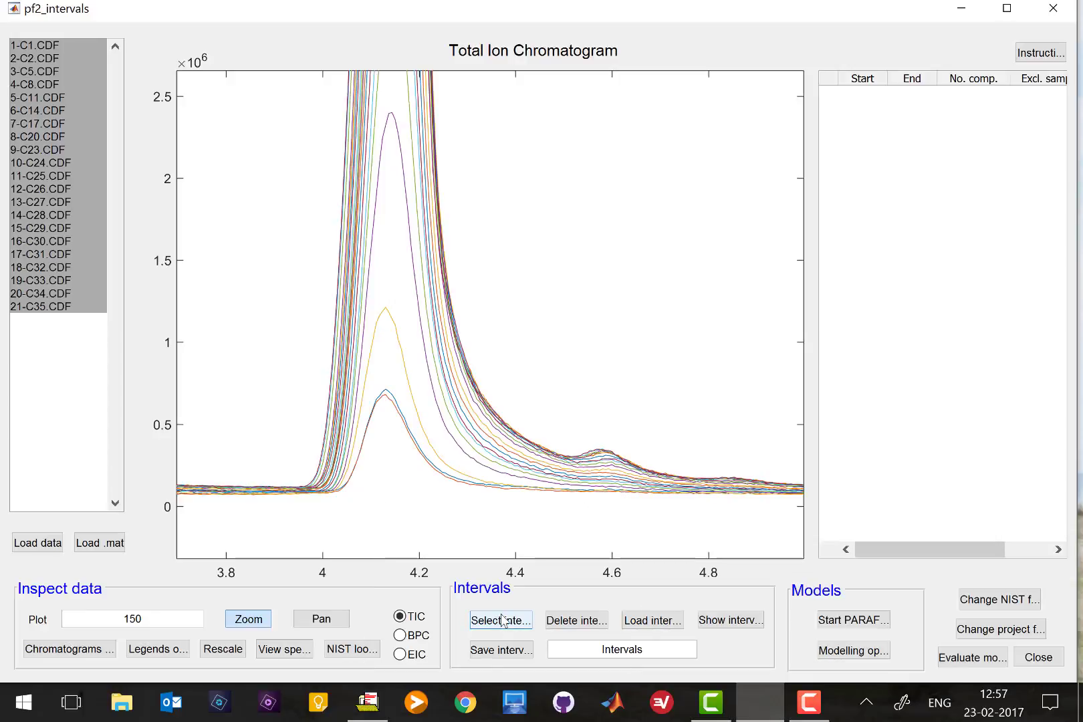
click(503, 620)
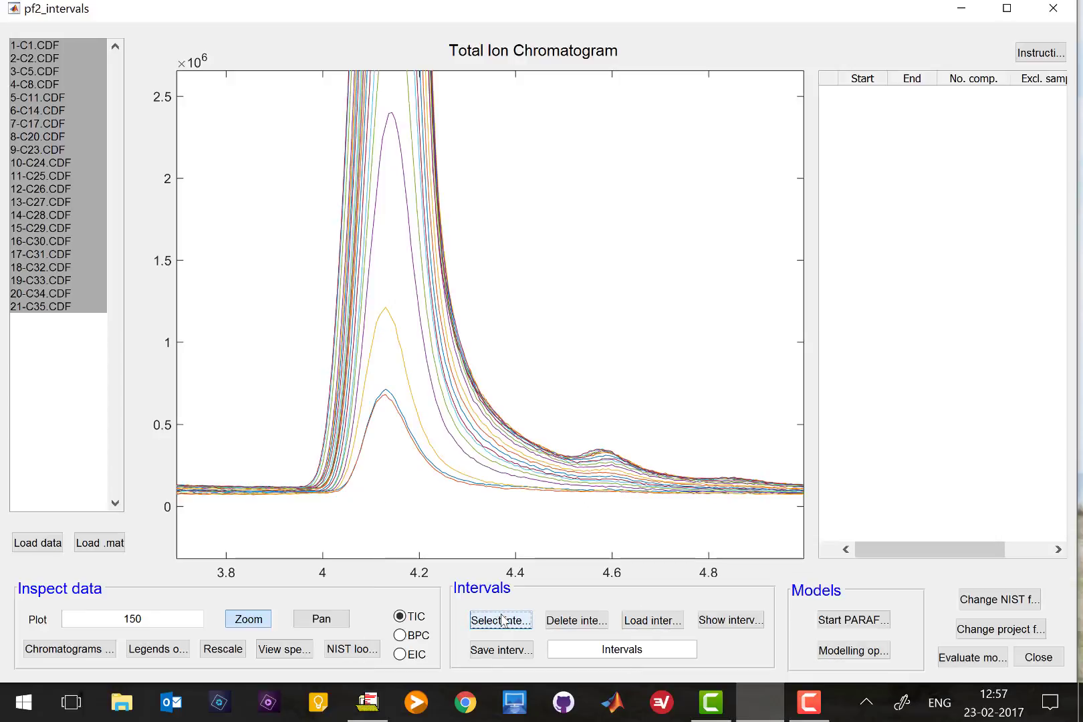
click(298, 504)
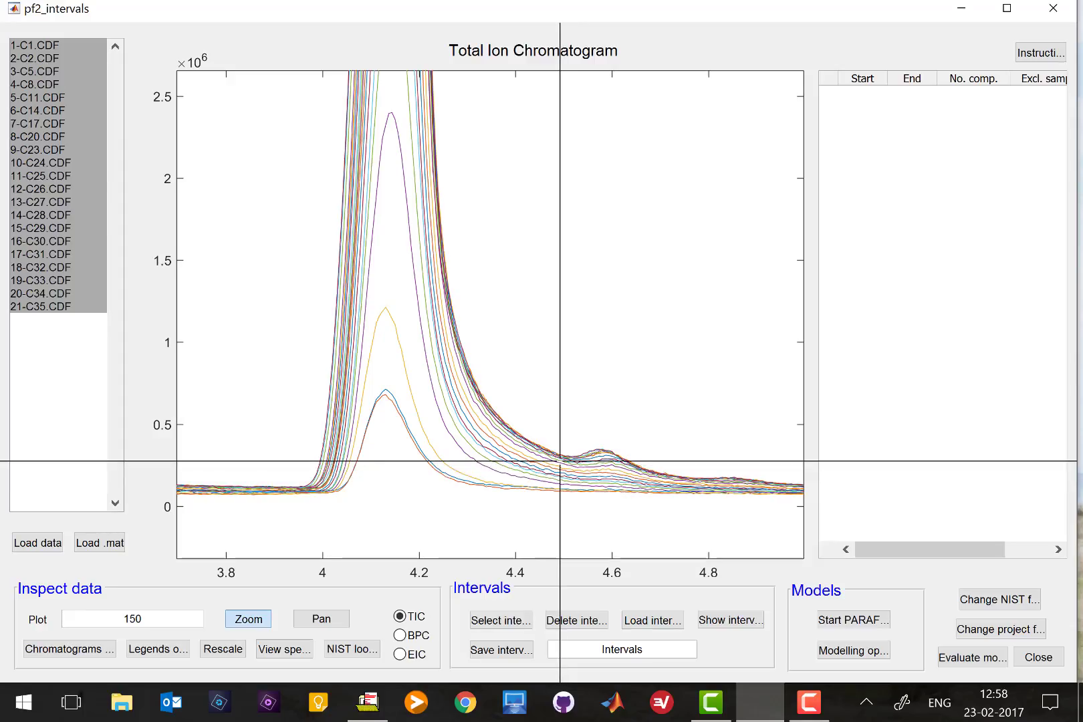
click(530, 483)
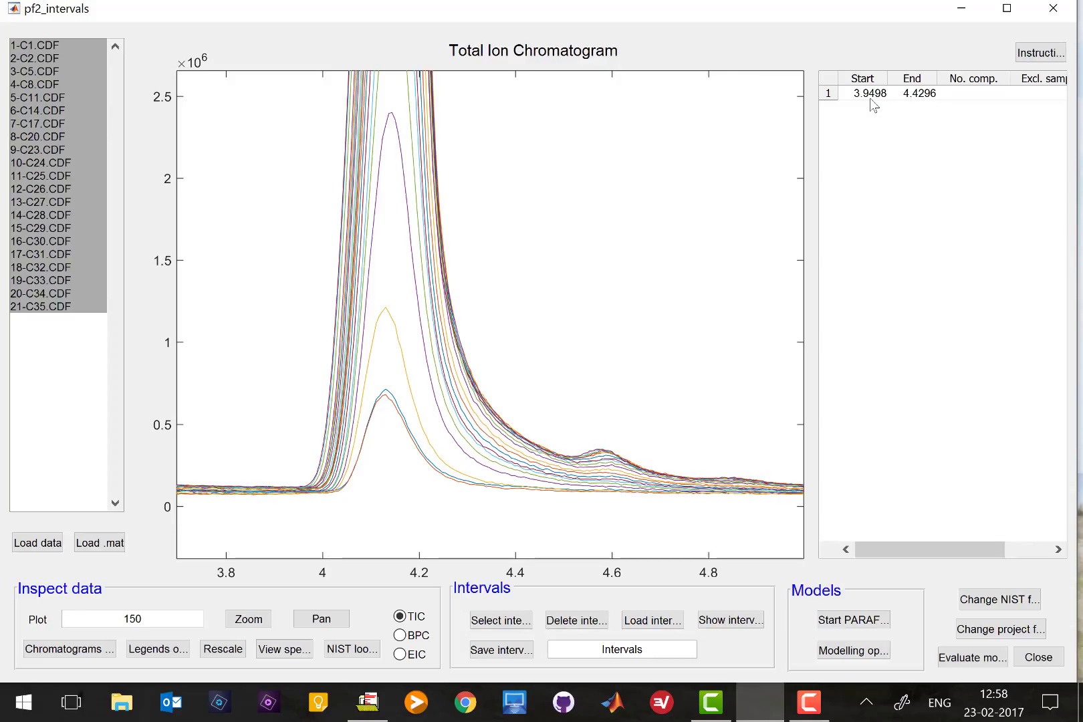
- Define two intervals on the large peak's tail, from about 4.48 to 4.69 minutes and about 4.41 to 5.03 minutes
click(502, 624)
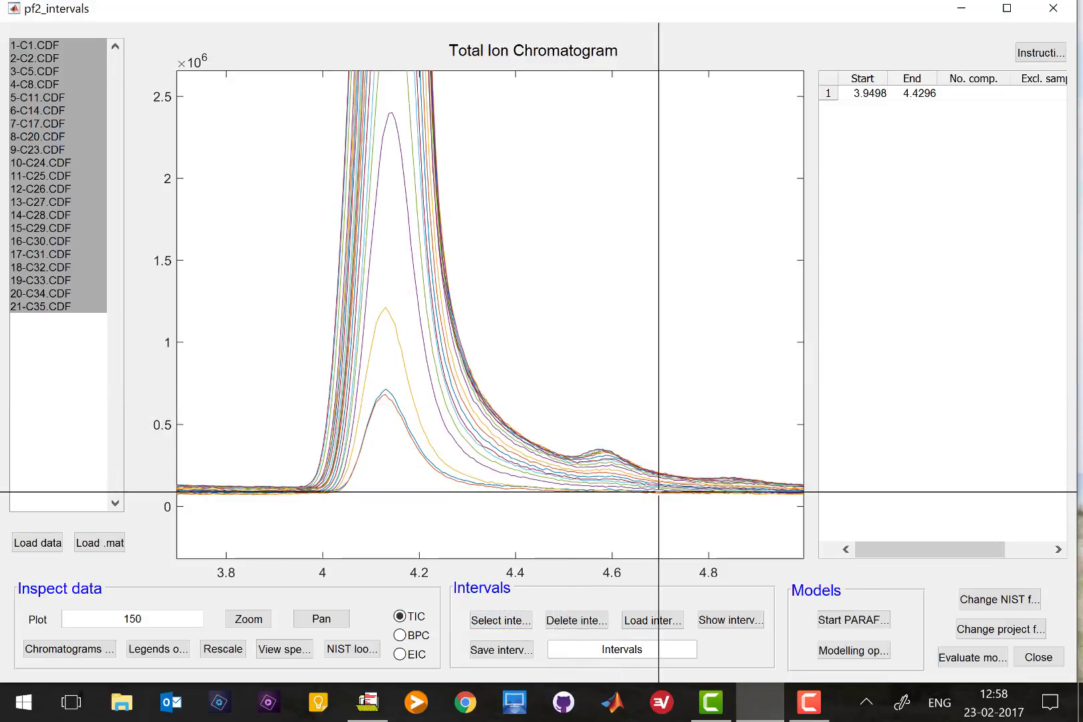
click(658, 492)
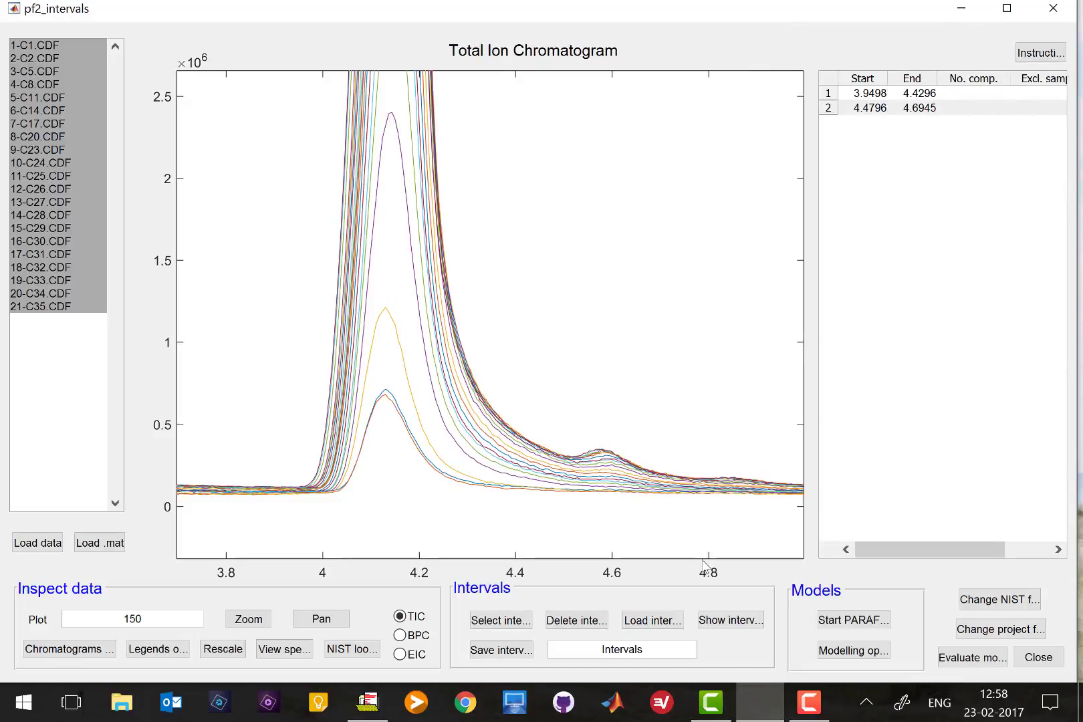
click(337, 623)
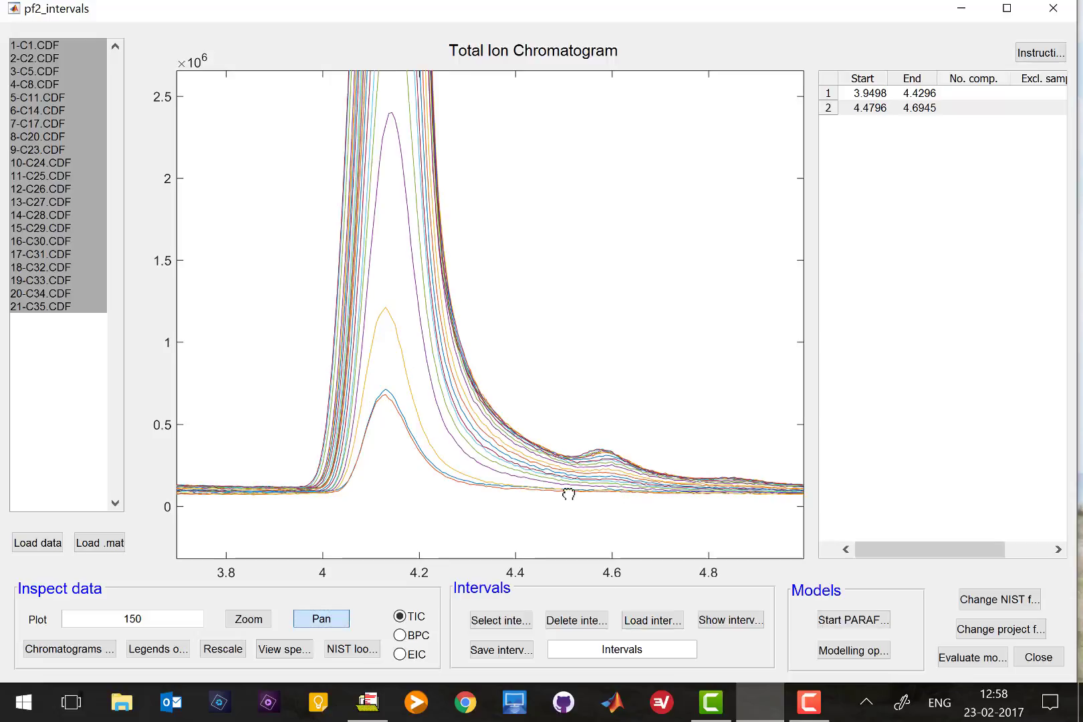
drag(565, 495, 379, 500)
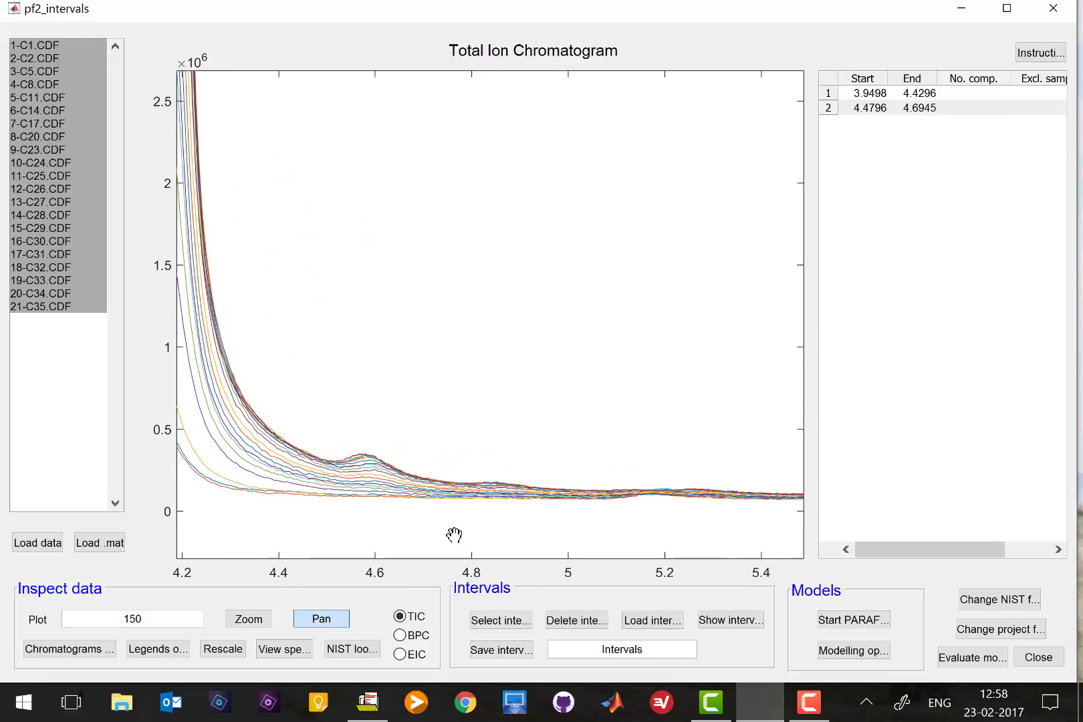
click(494, 623)
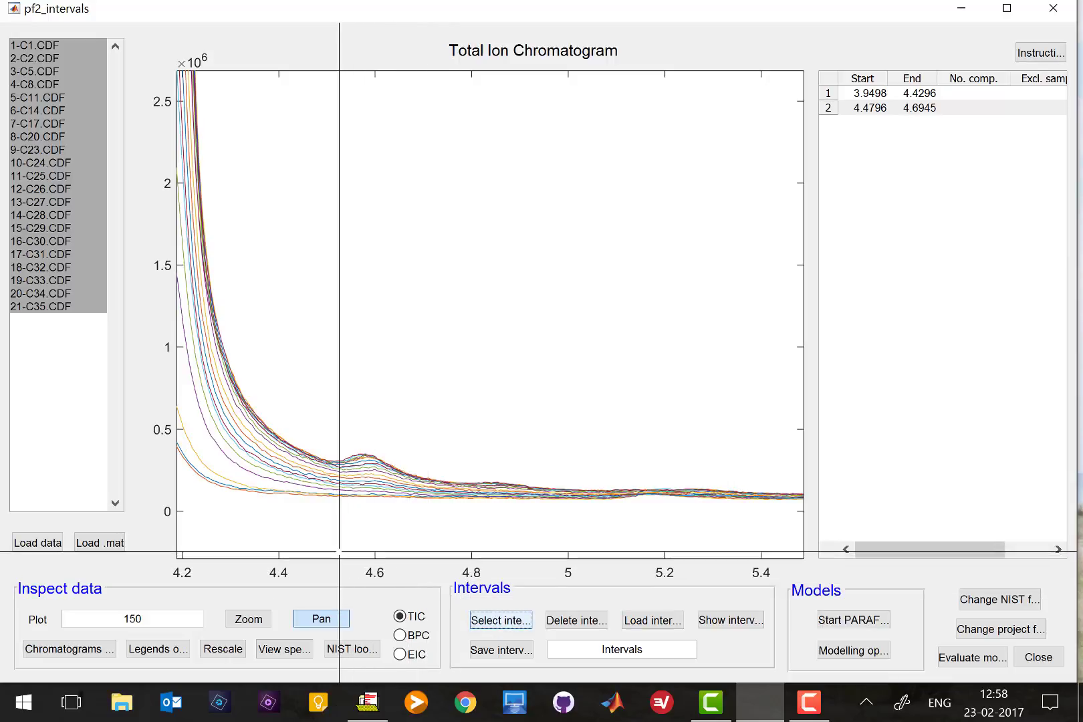
click(286, 515)
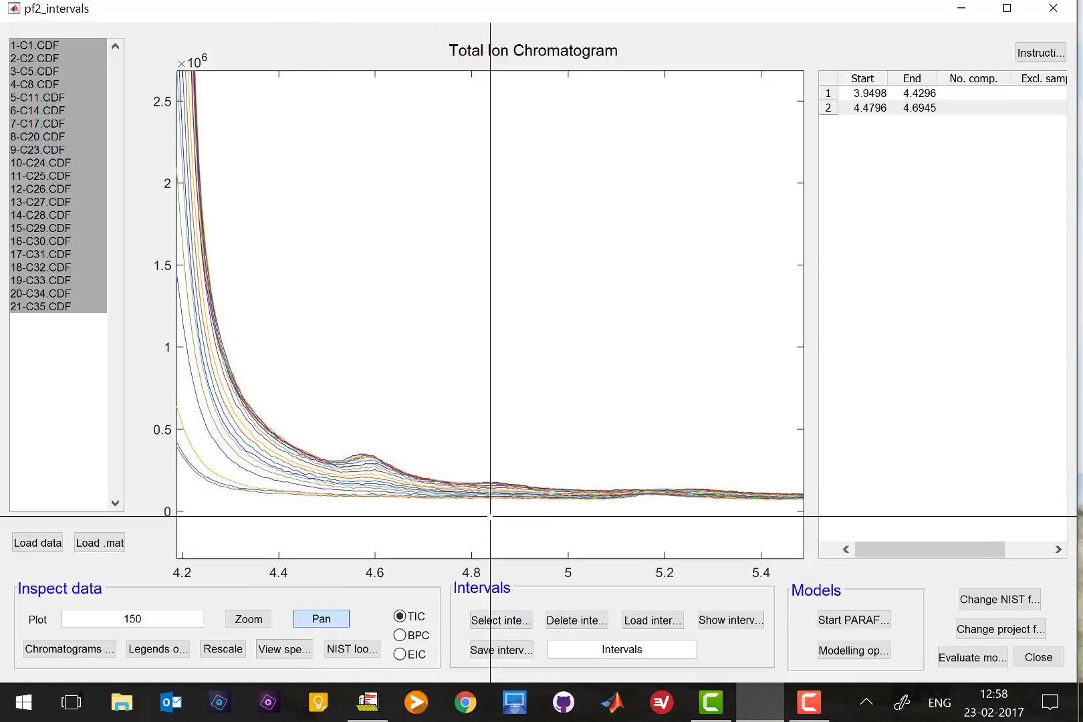
click(583, 515)
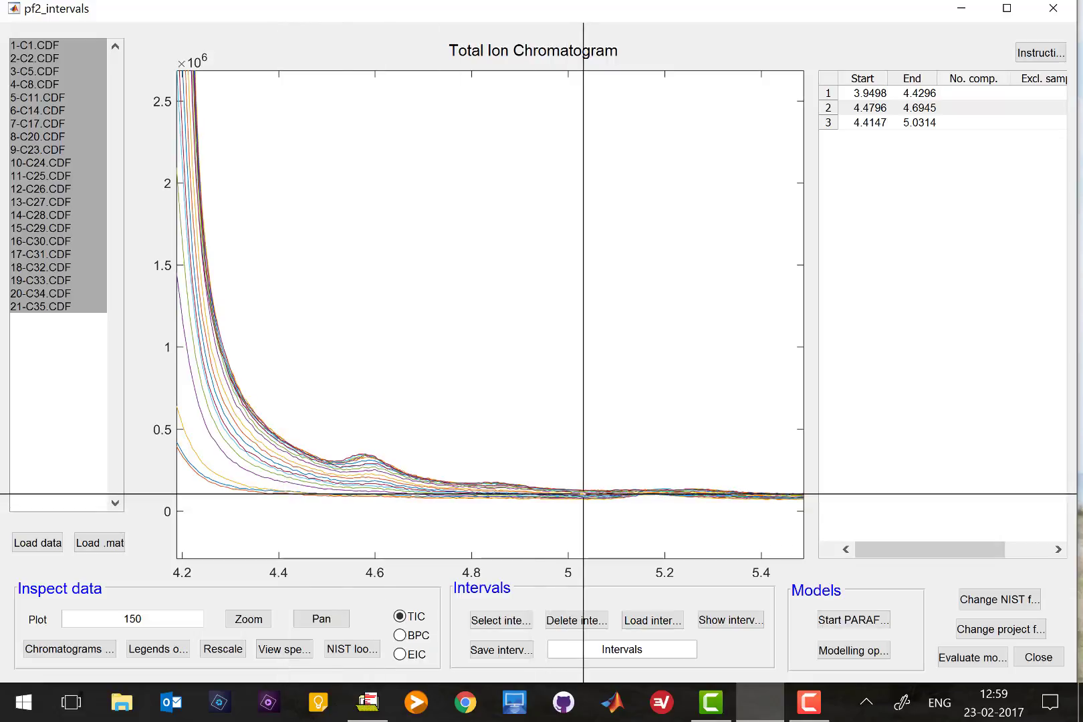
- Define an interval from about 5.48 to 5.89 minutes around the peak near 5.65 minutes
click(318, 616)
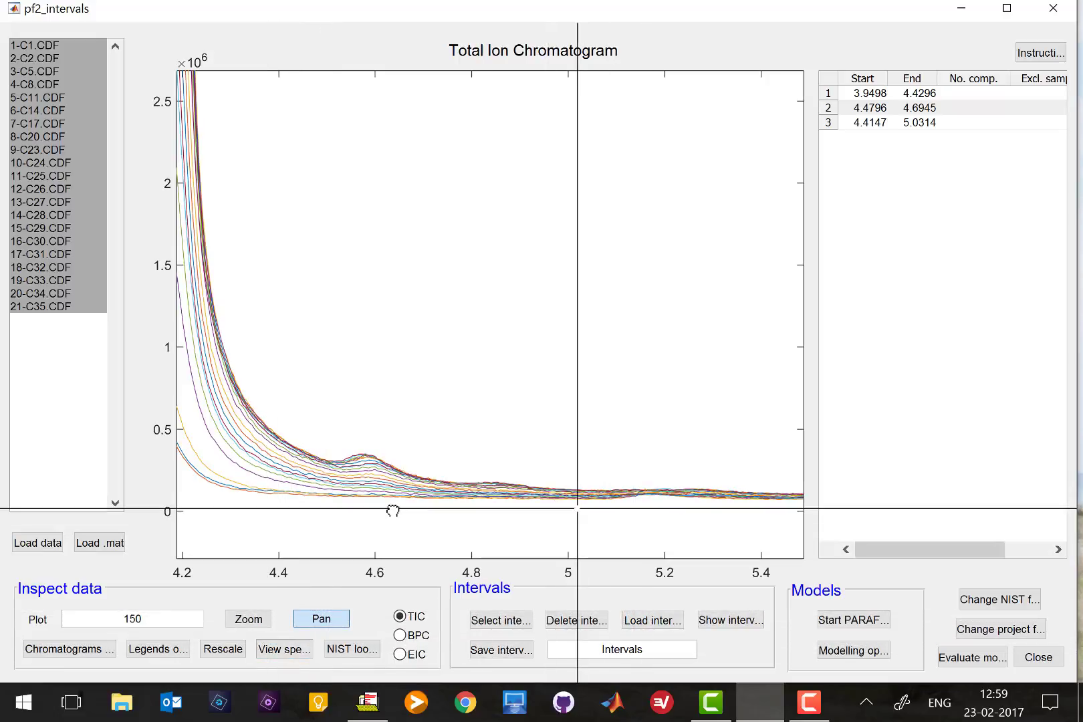
drag(678, 504, 397, 520)
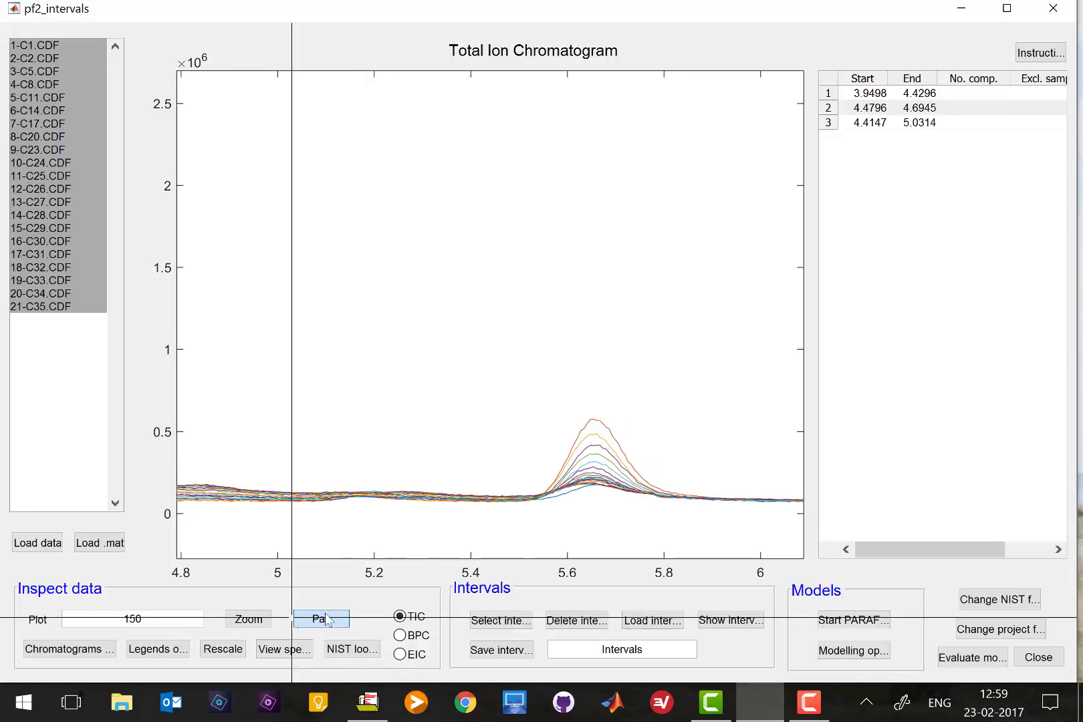
click(493, 623)
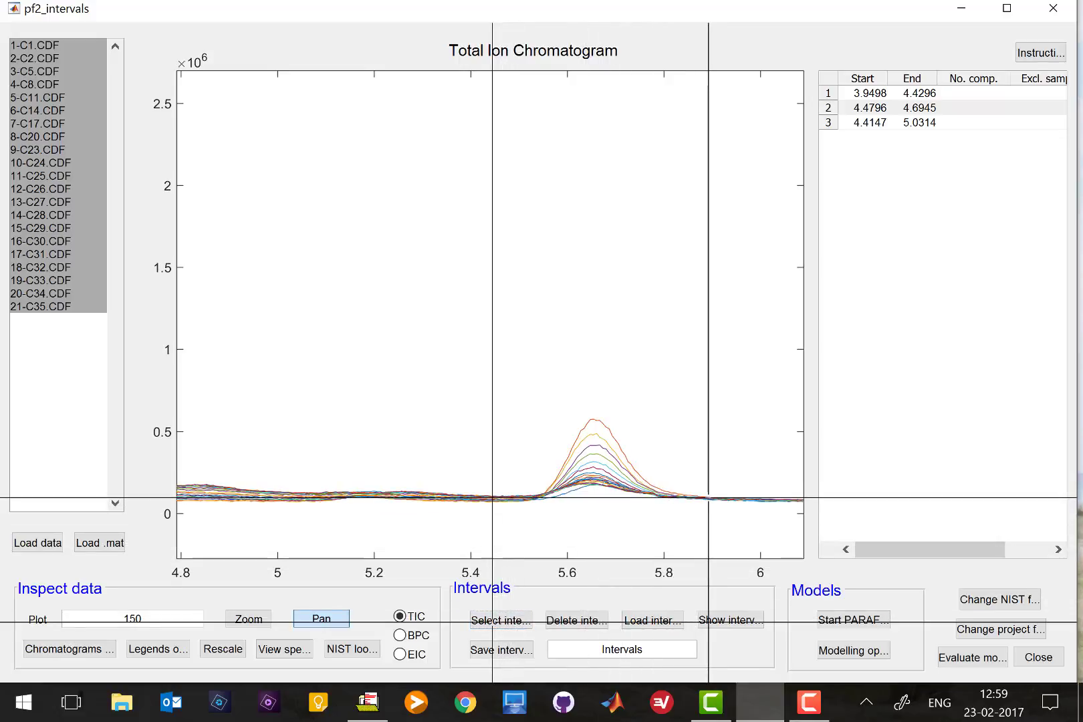
click(708, 498)
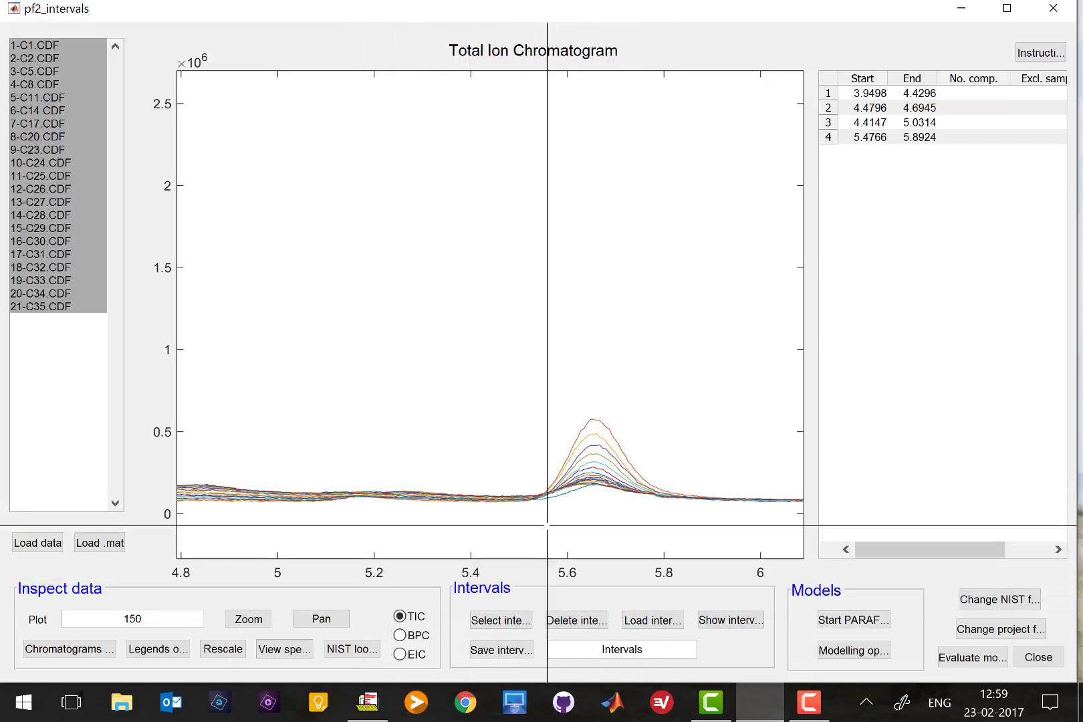
- Examine the chromatogram after 5.9 minutes for small peaks and rescale the plot to the full time range
click(321, 619)
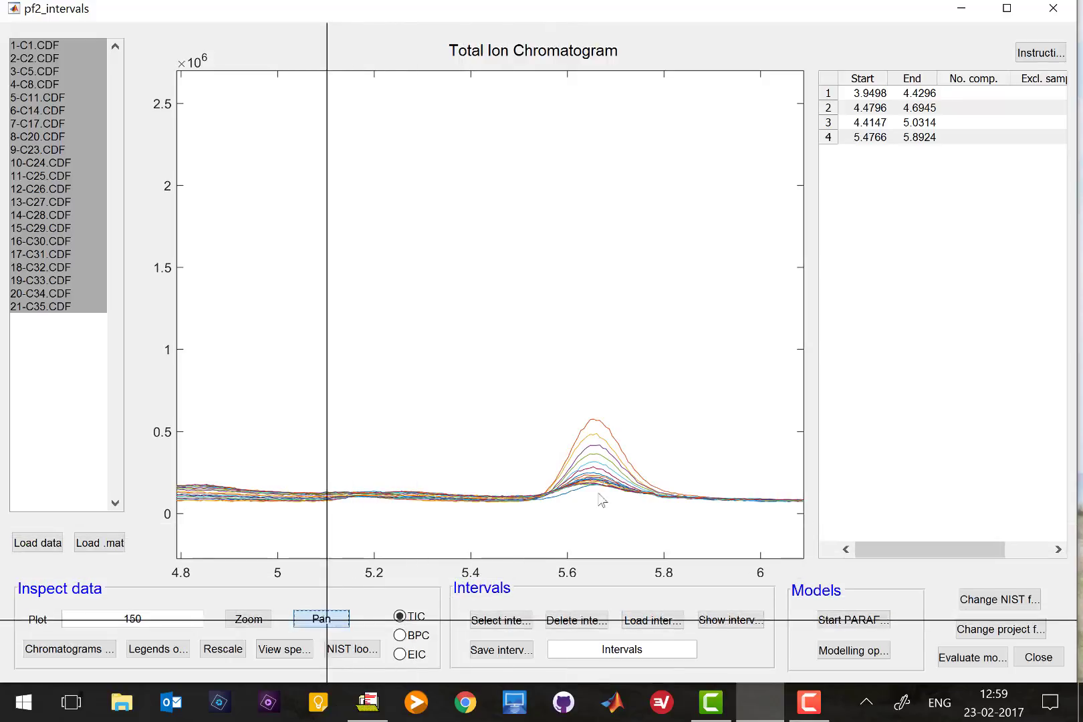
drag(659, 476, 399, 476)
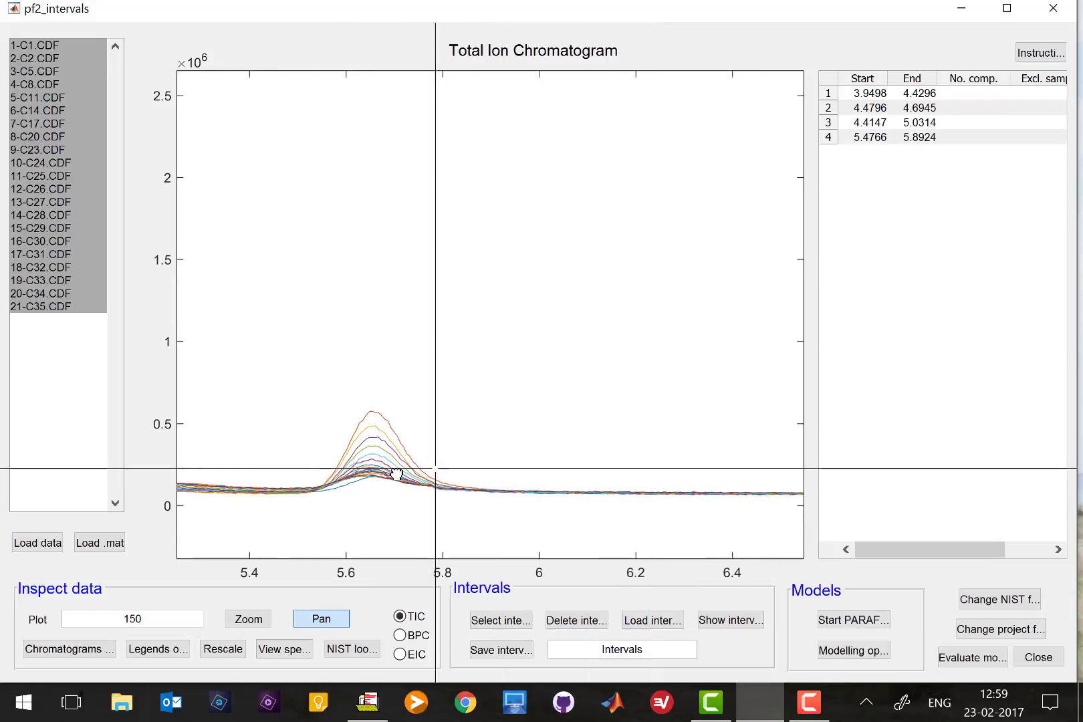
drag(644, 497, 394, 479)
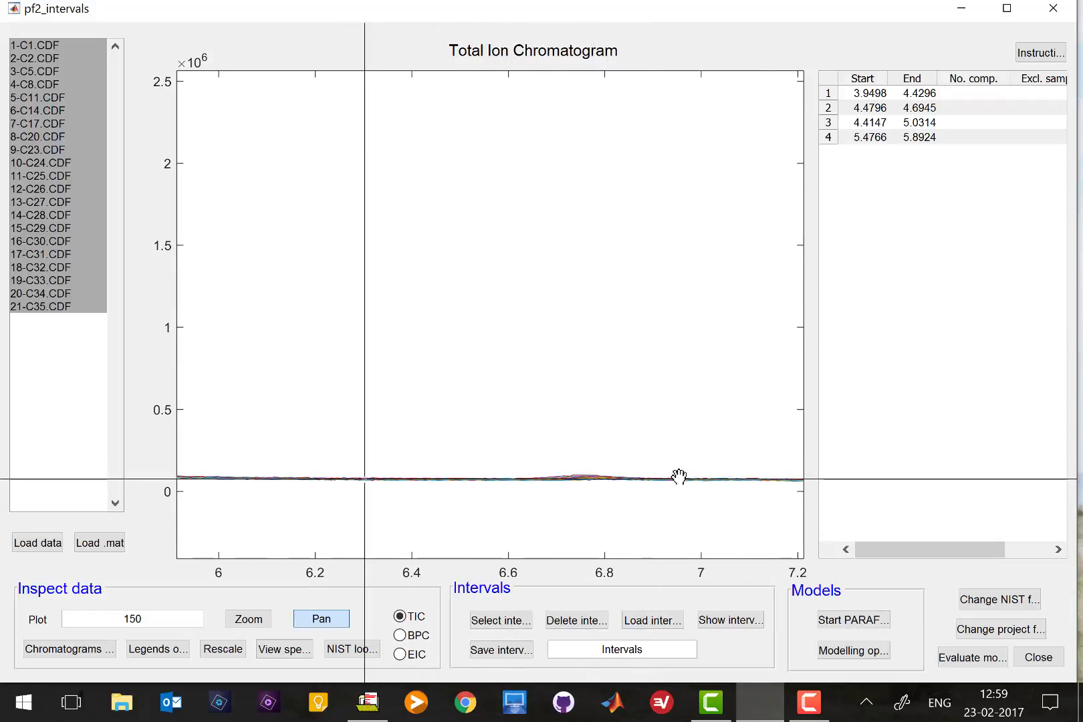
drag(682, 476, 358, 494)
drag(466, 492, 513, 513)
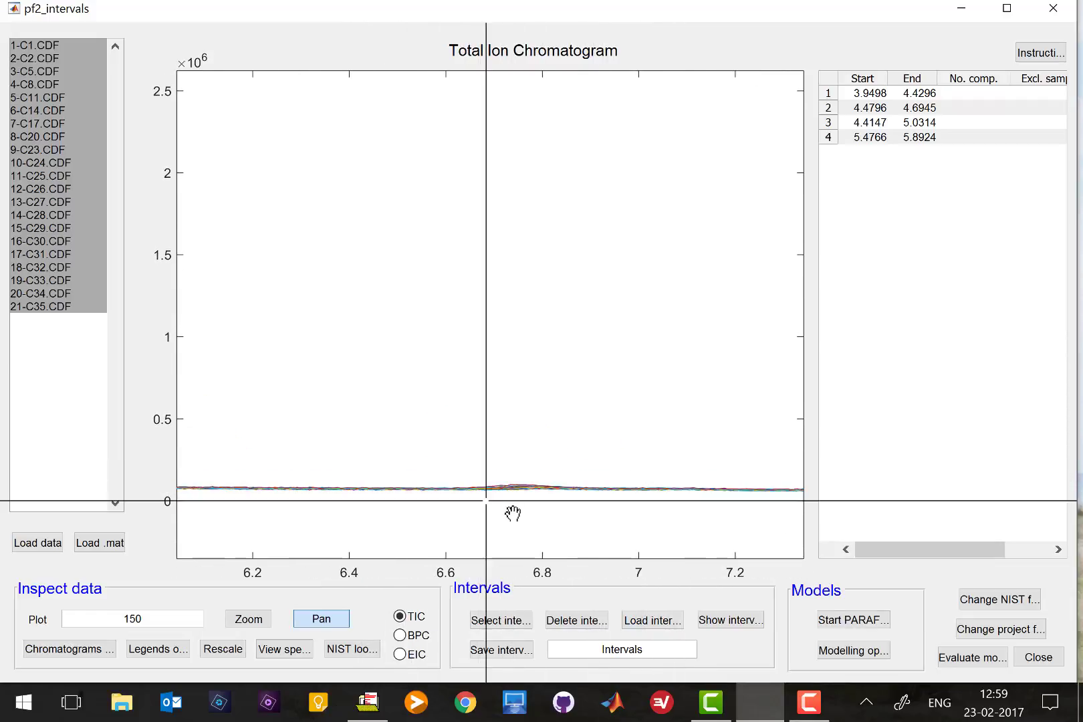
click(261, 619)
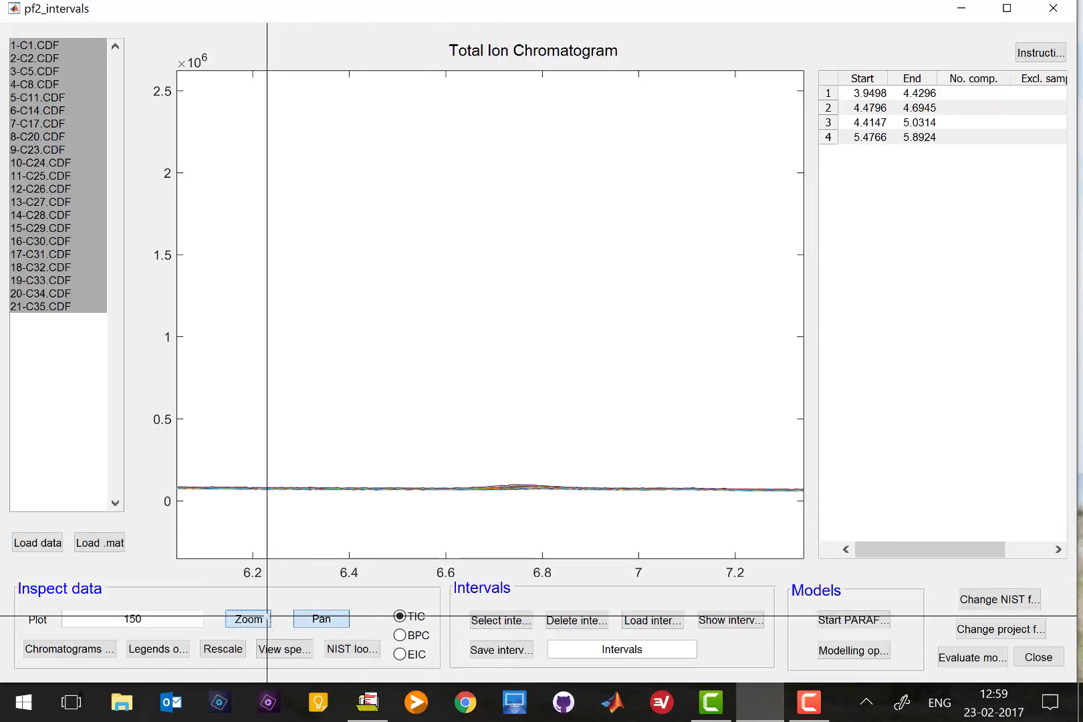
click(410, 468)
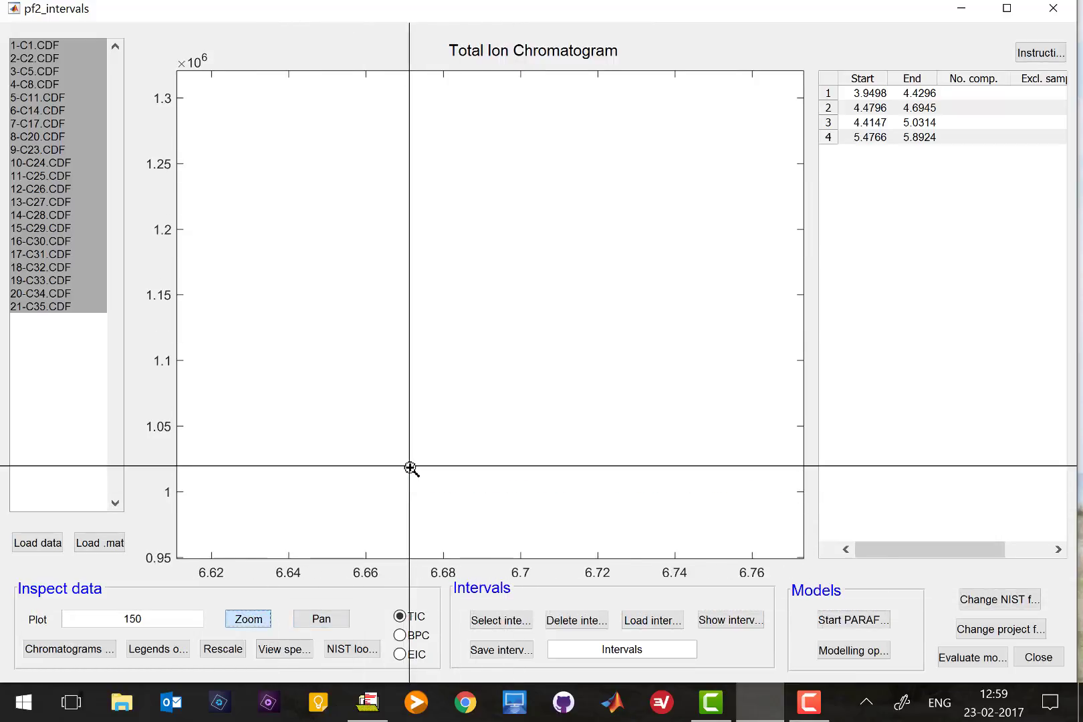
click(235, 650)
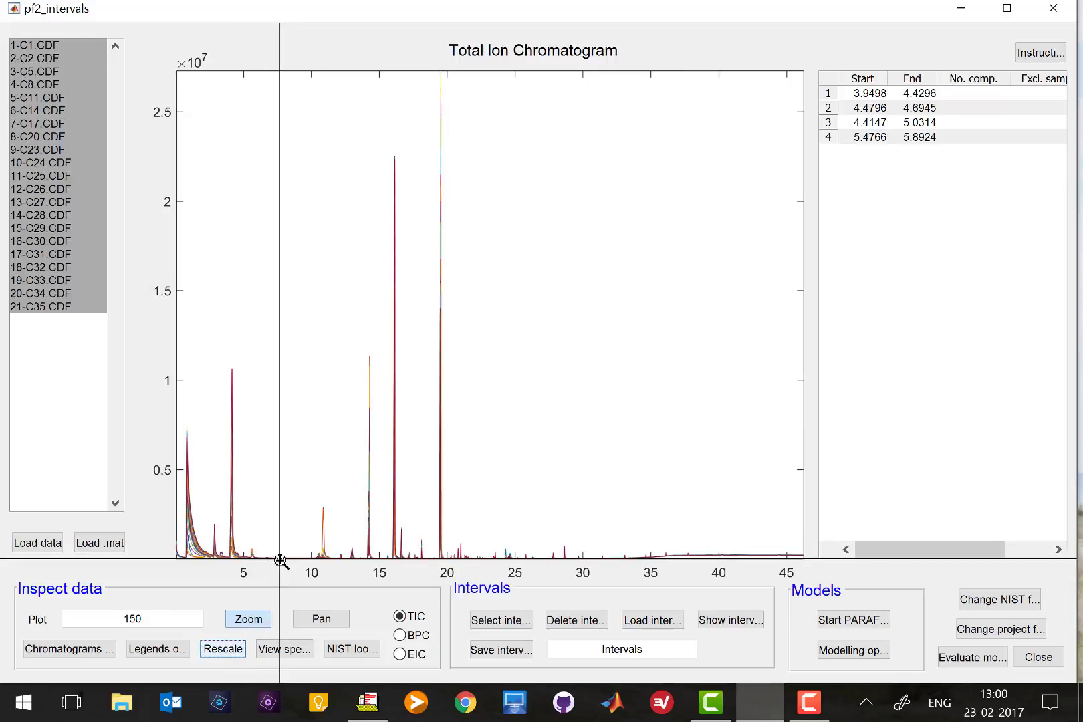
- Mark an interval from about 5.11 to 5.87 minutes and delete it from the interval table
click(260, 616)
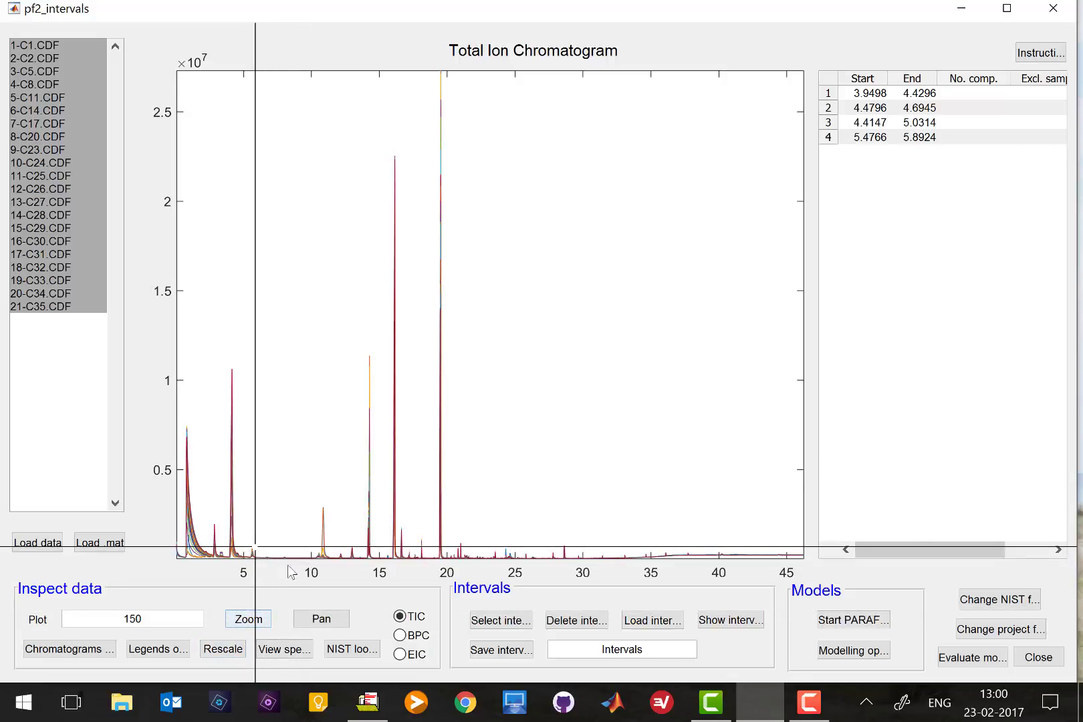
click(255, 547)
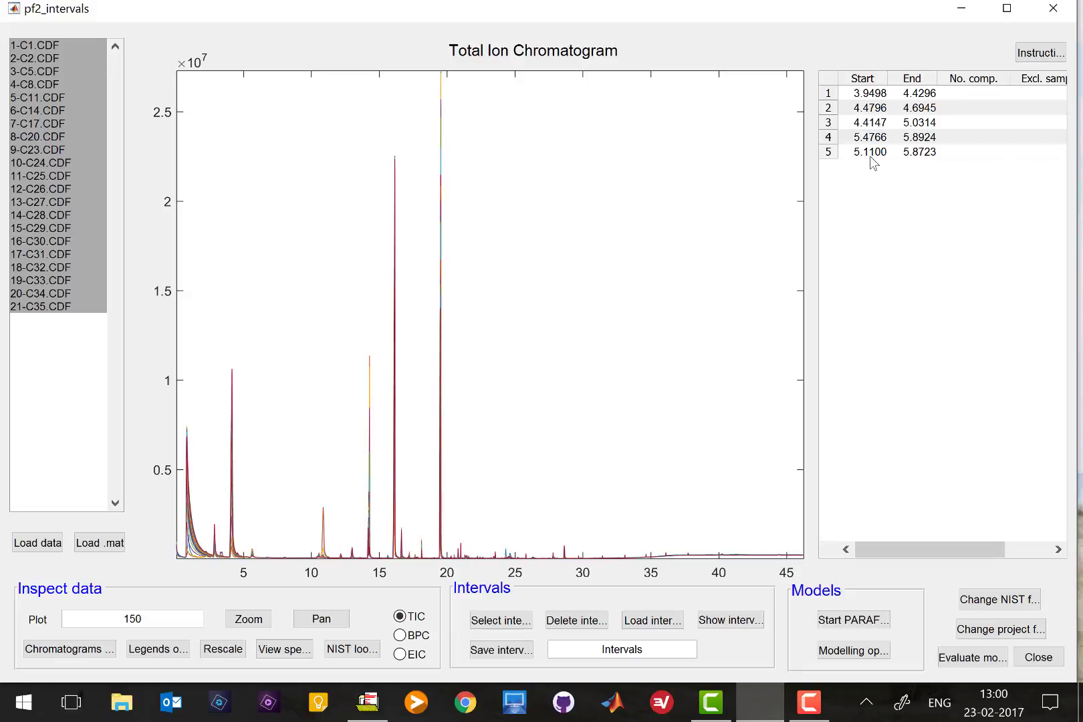
double_click(870, 156)
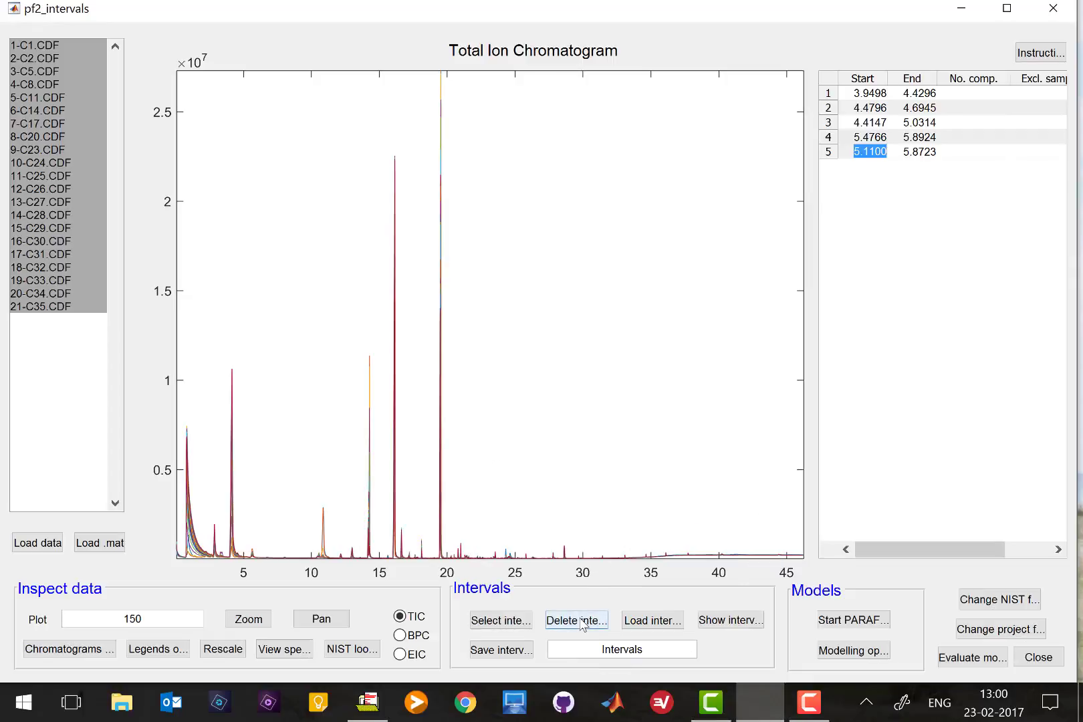
click(579, 622)
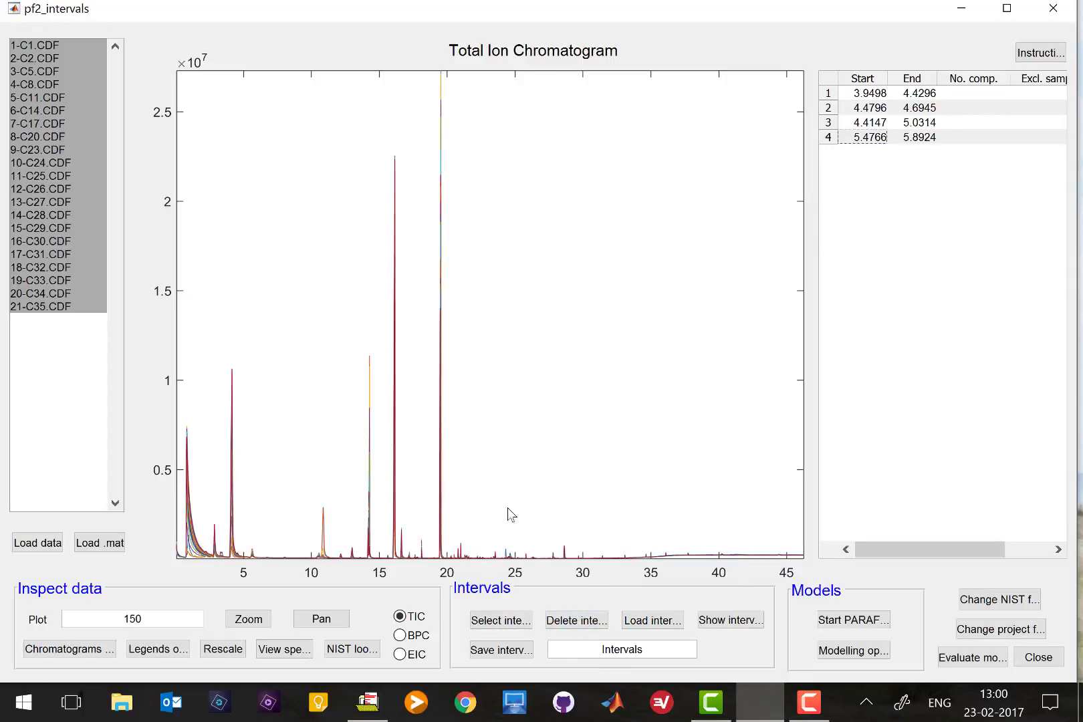
- Define an interval from about 6.52 to 7.01 minutes and another around the small peak near 8 minutes
click(256, 619)
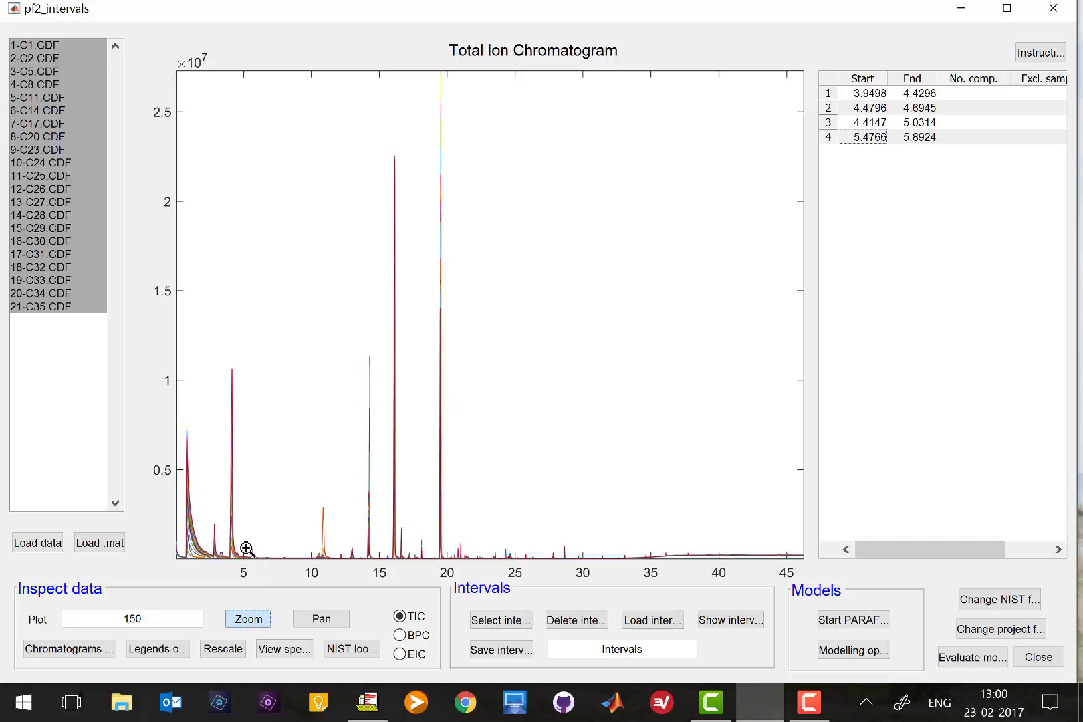
drag(244, 547, 311, 563)
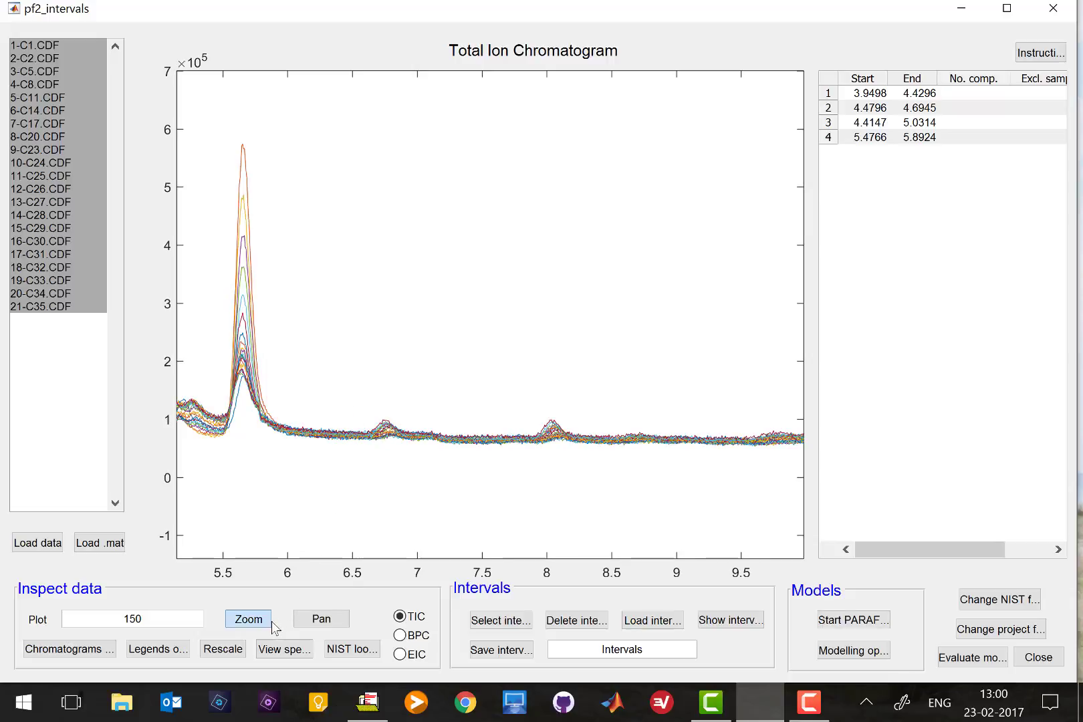
click(494, 622)
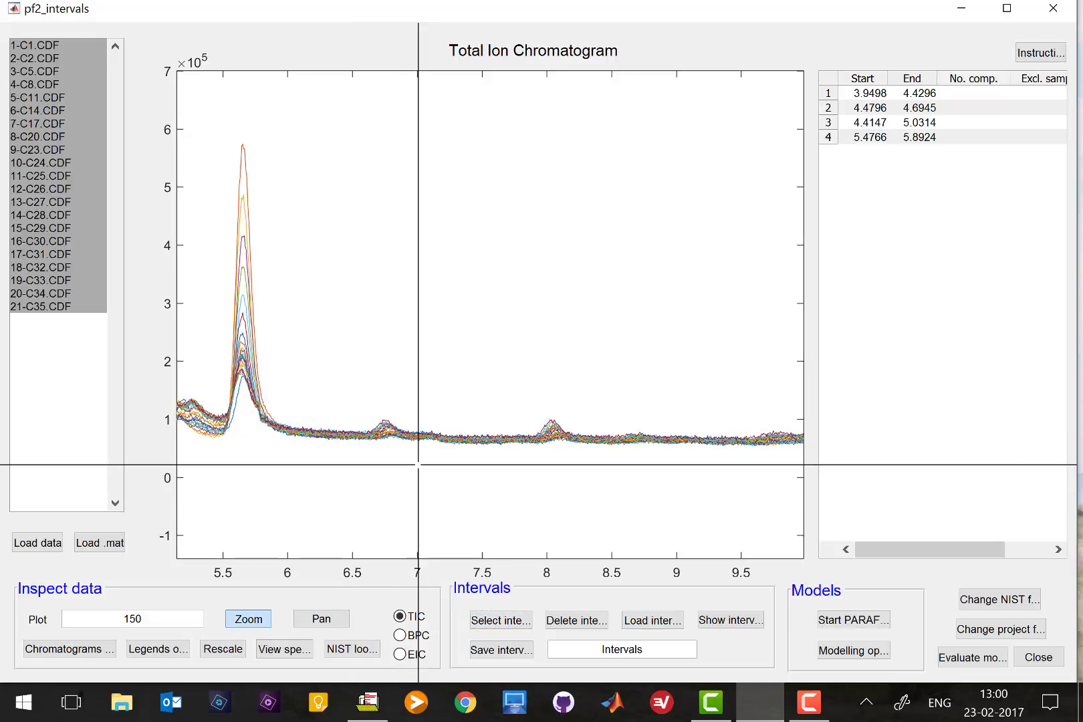
click(417, 464)
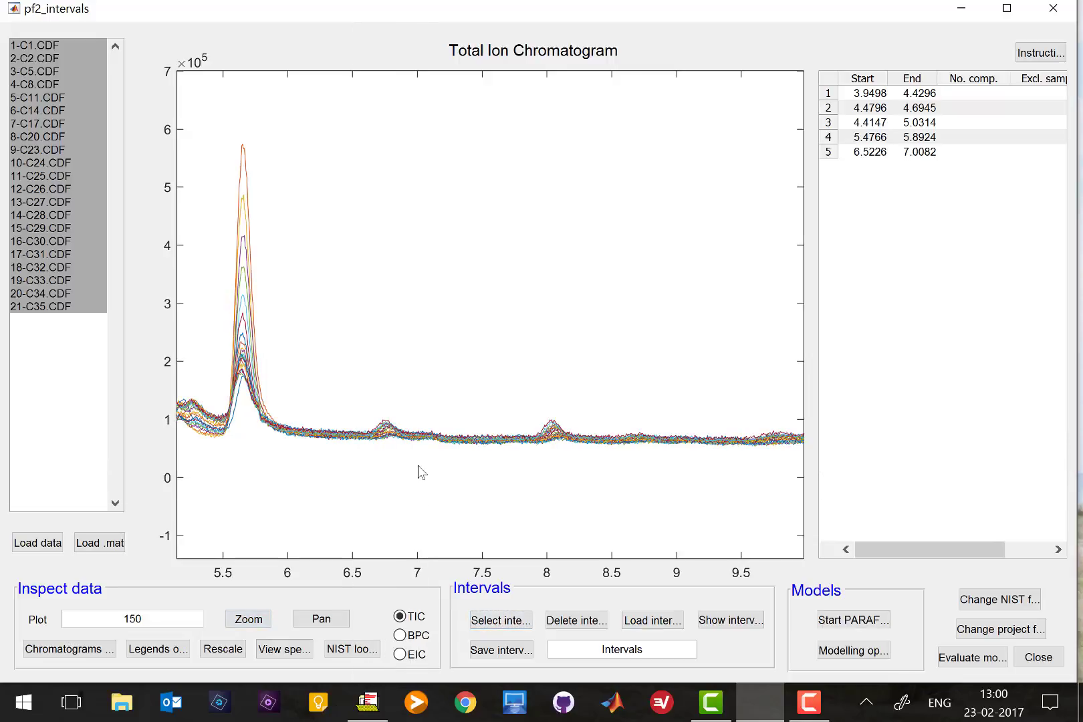
click(500, 620)
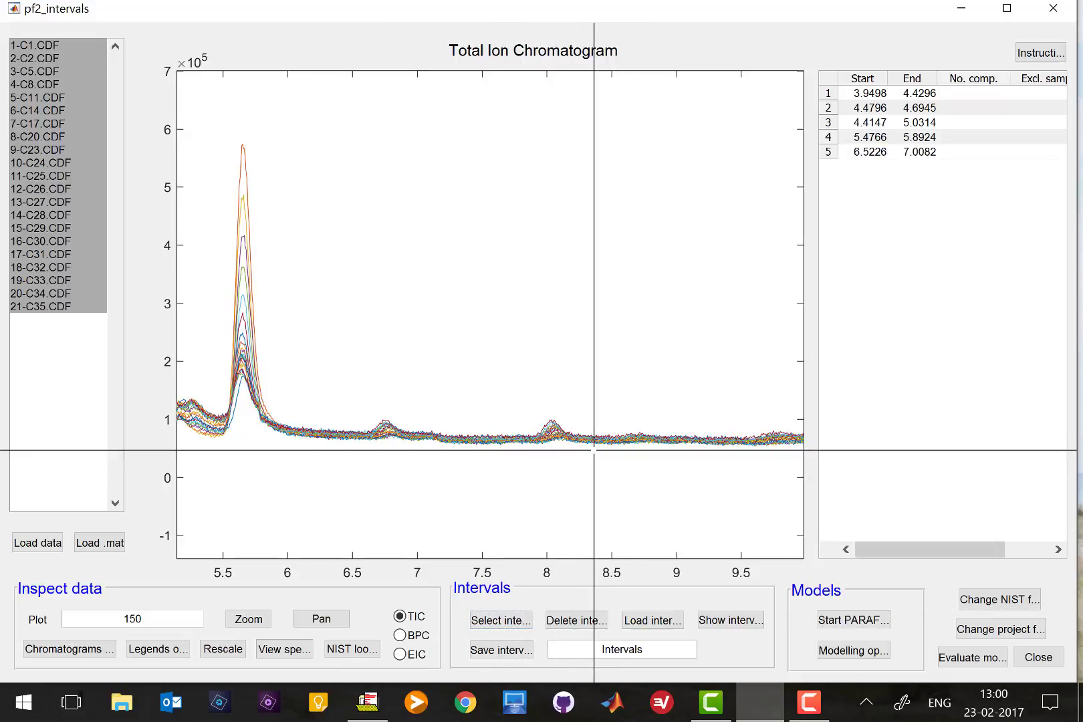
click(602, 450)
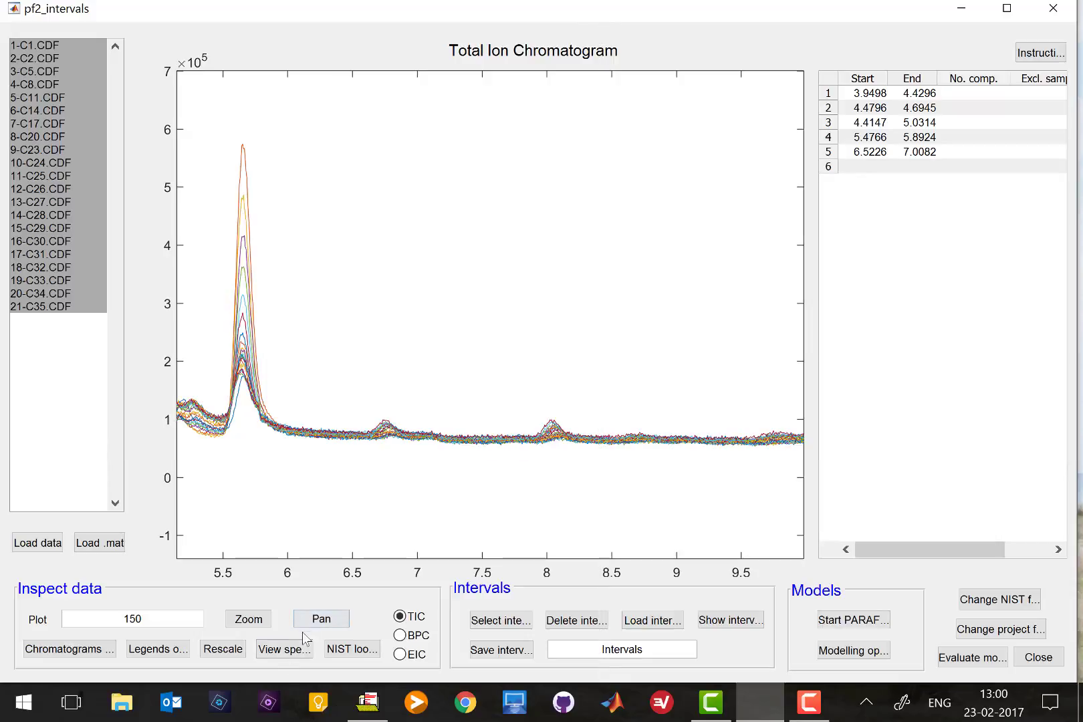
- Define an interval from about 10.31 to 10.77 minutes around the peak near 10.5 minutes
click(320, 621)
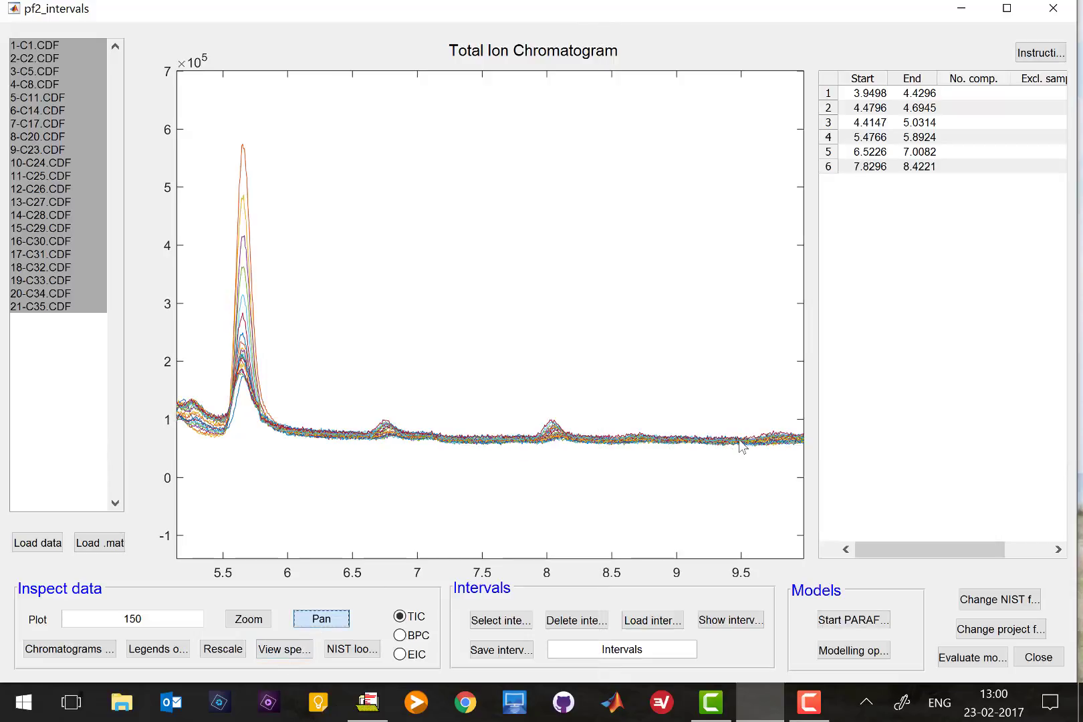
drag(546, 452, 425, 450)
drag(597, 437, 519, 455)
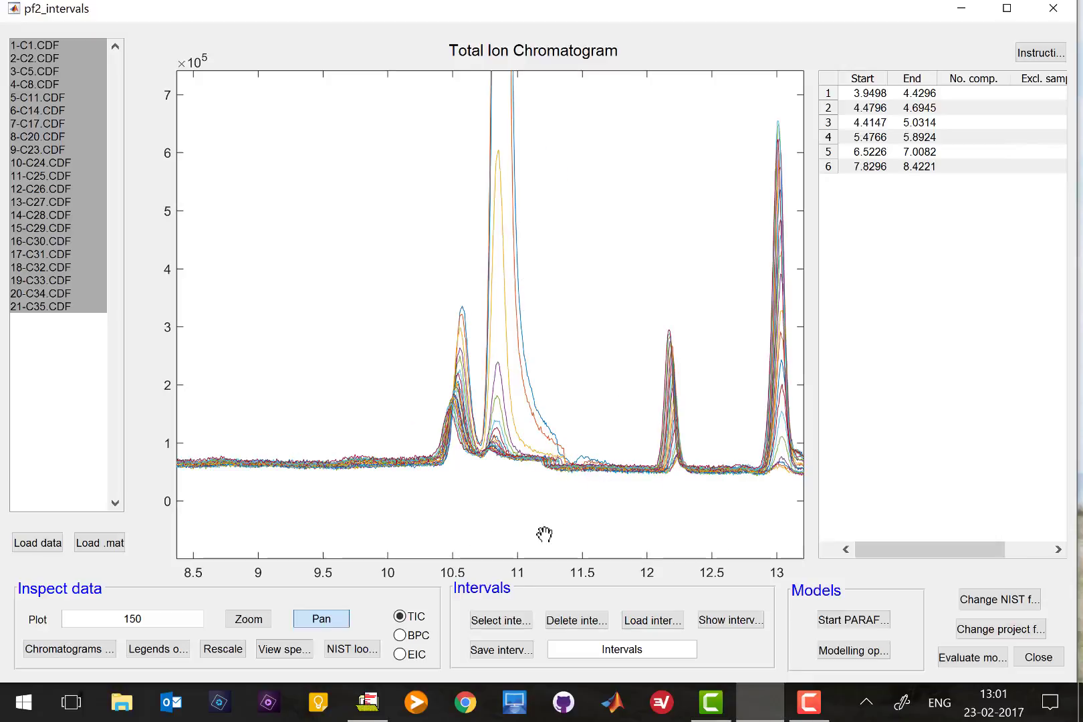
click(500, 620)
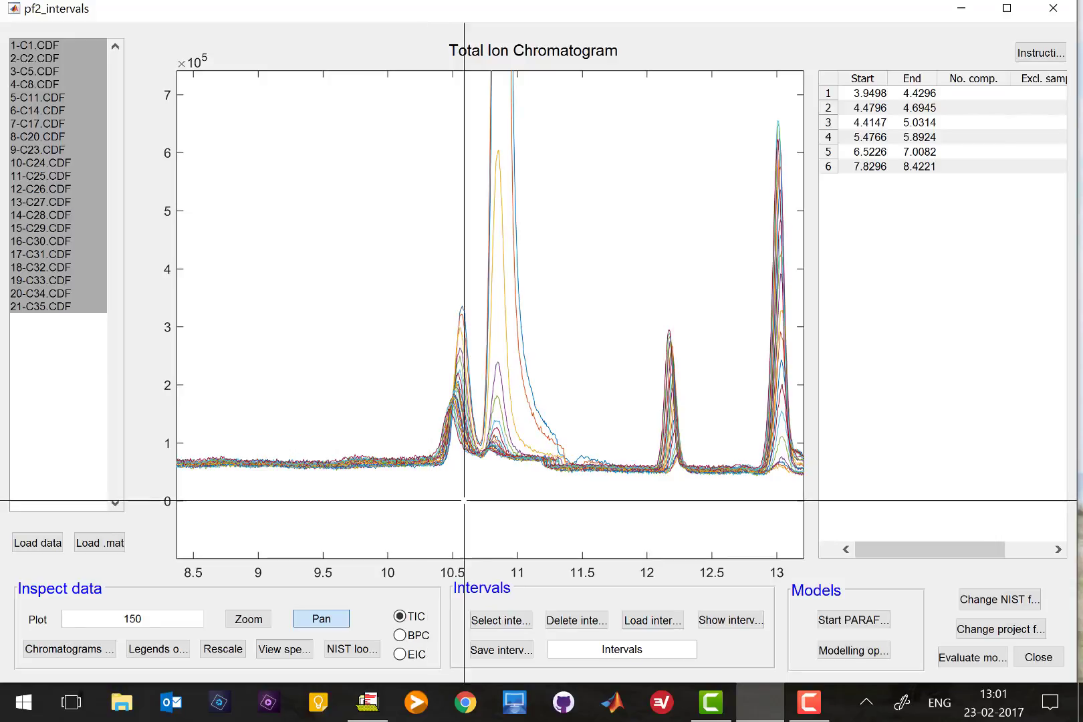
click(487, 502)
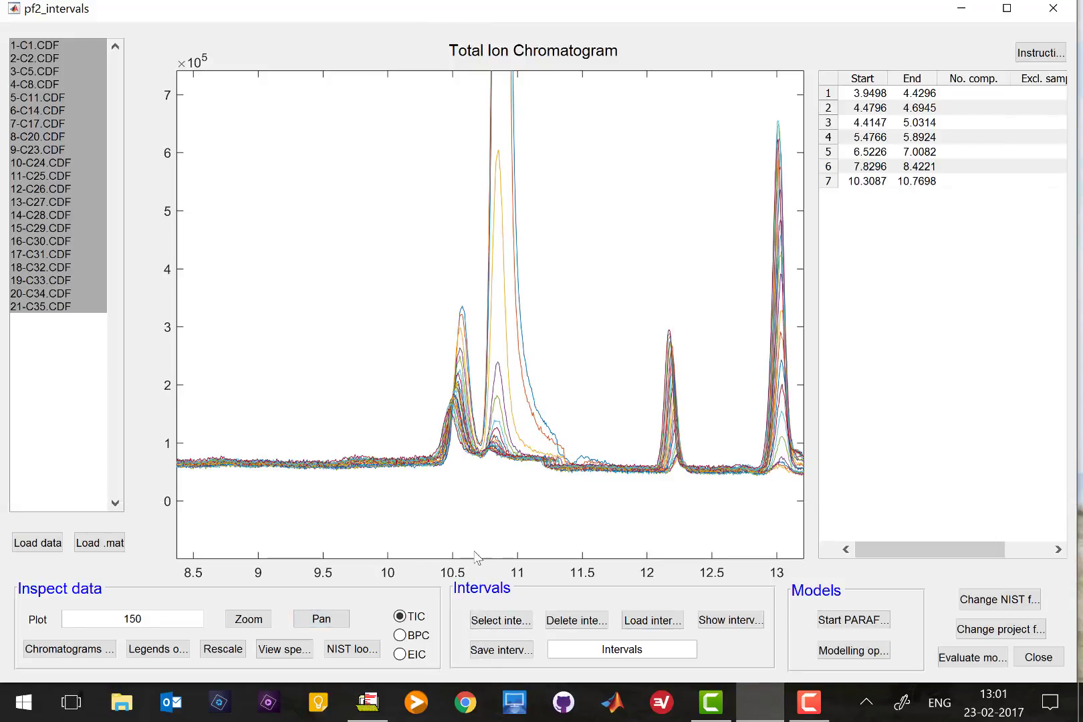
- Define an overlapping interval from about 10.60 to 11.19 minutes around the tall tailing peak near 10.85 minutes
click(491, 623)
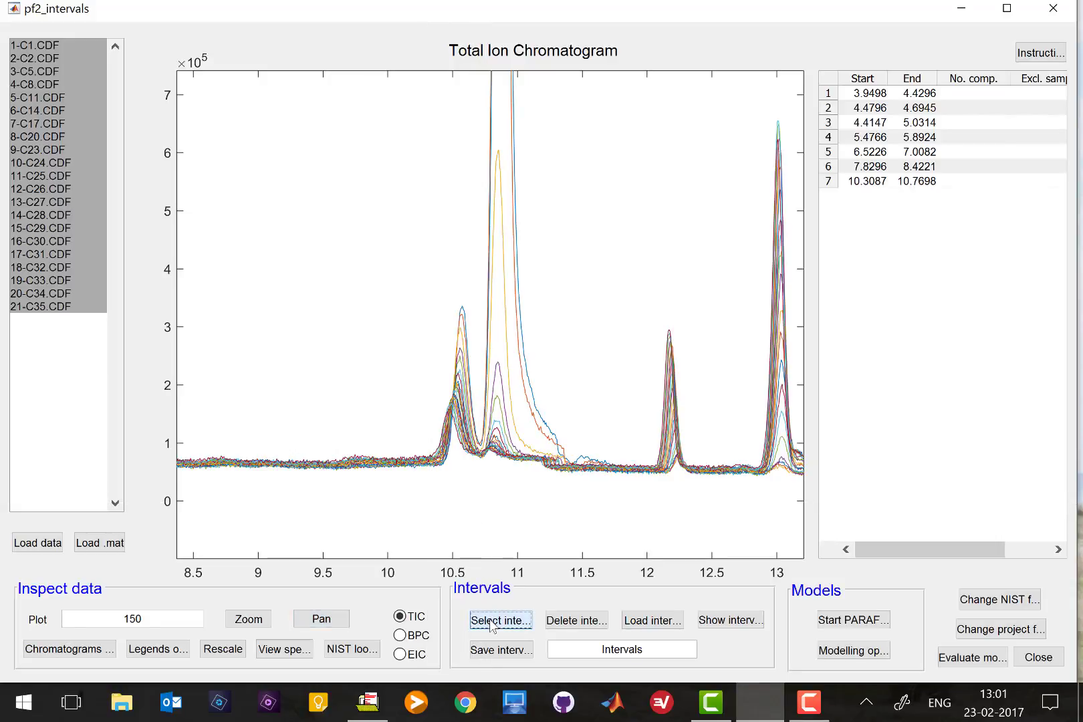
click(466, 509)
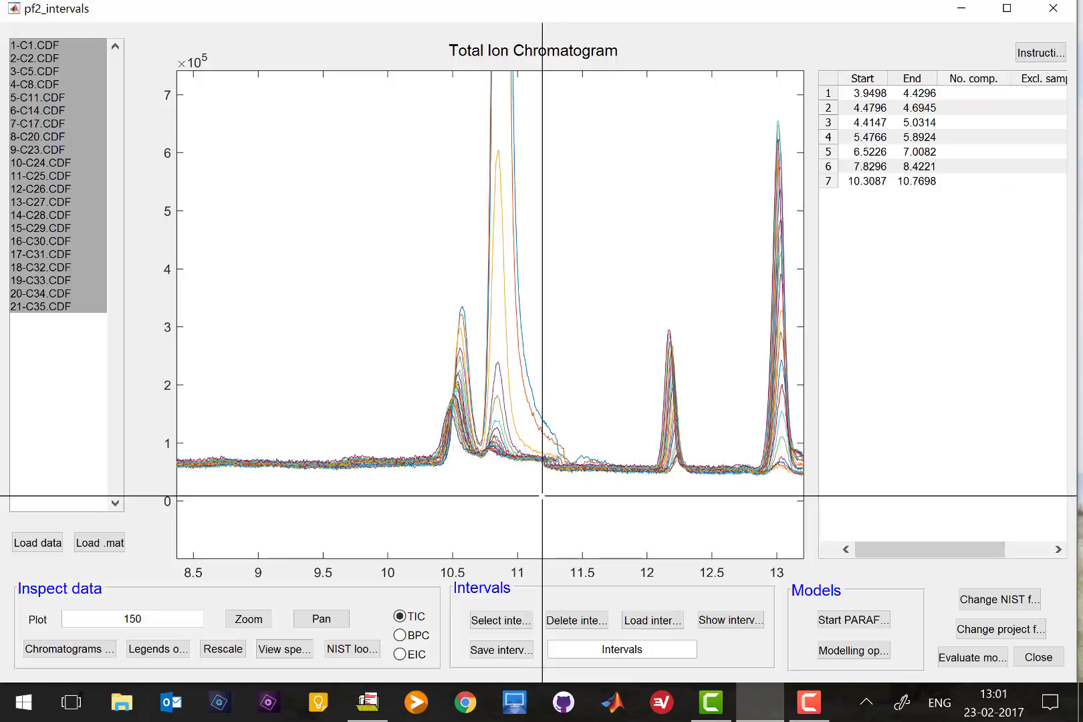
click(542, 496)
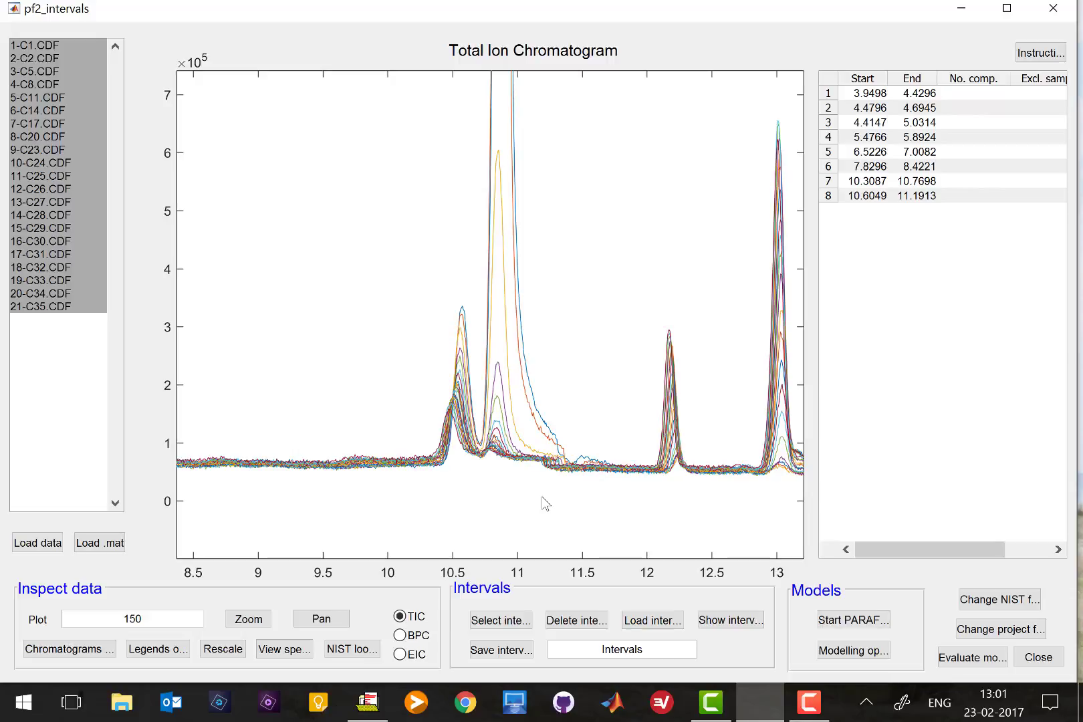
- Define an interval from about 18.72 to 18.88 minutes around the small peak near 18.8 minutes
click(336, 621)
drag(687, 476, 466, 490)
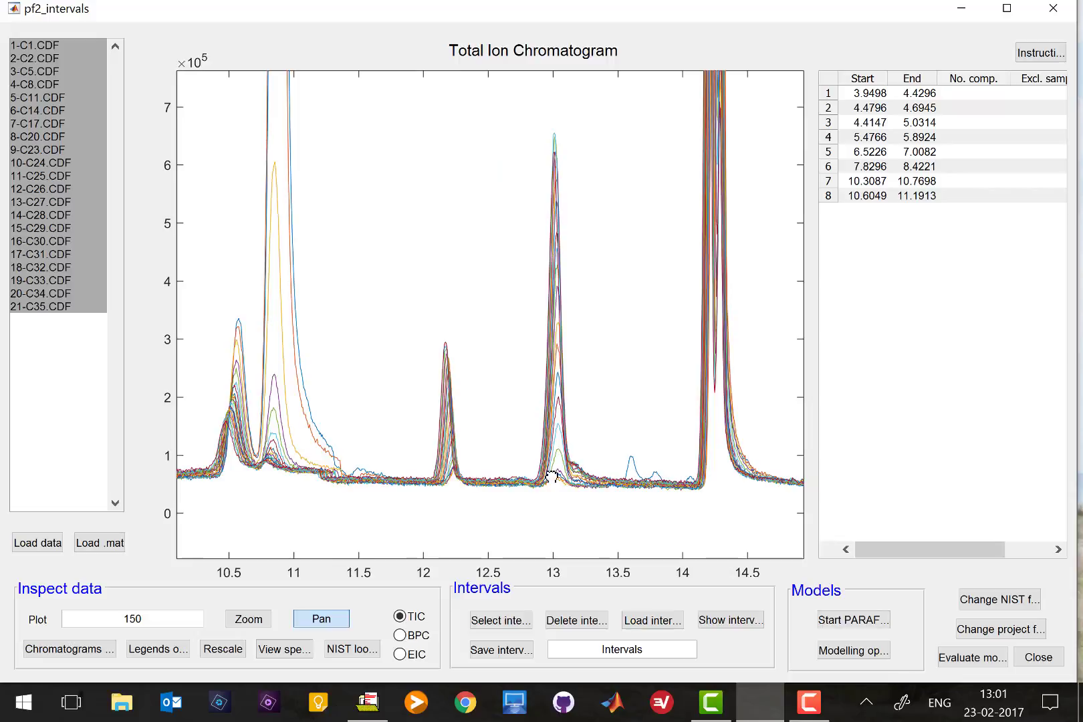
drag(556, 476, 299, 496)
drag(607, 500, 330, 508)
drag(552, 502, 554, 500)
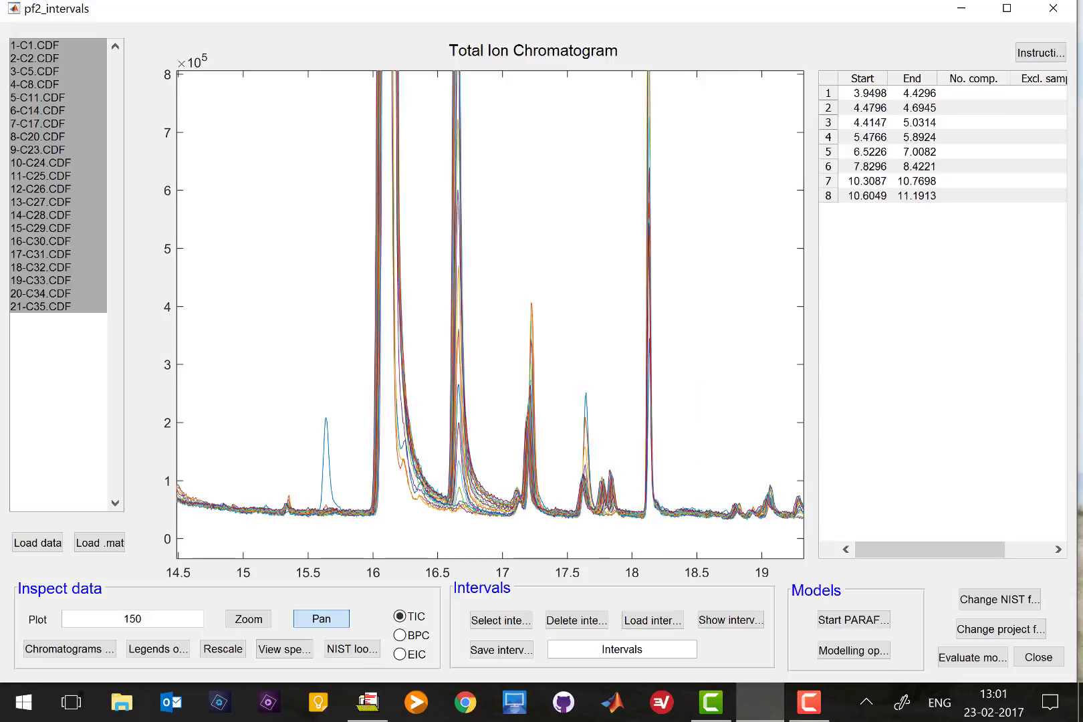
drag(761, 526, 560, 535)
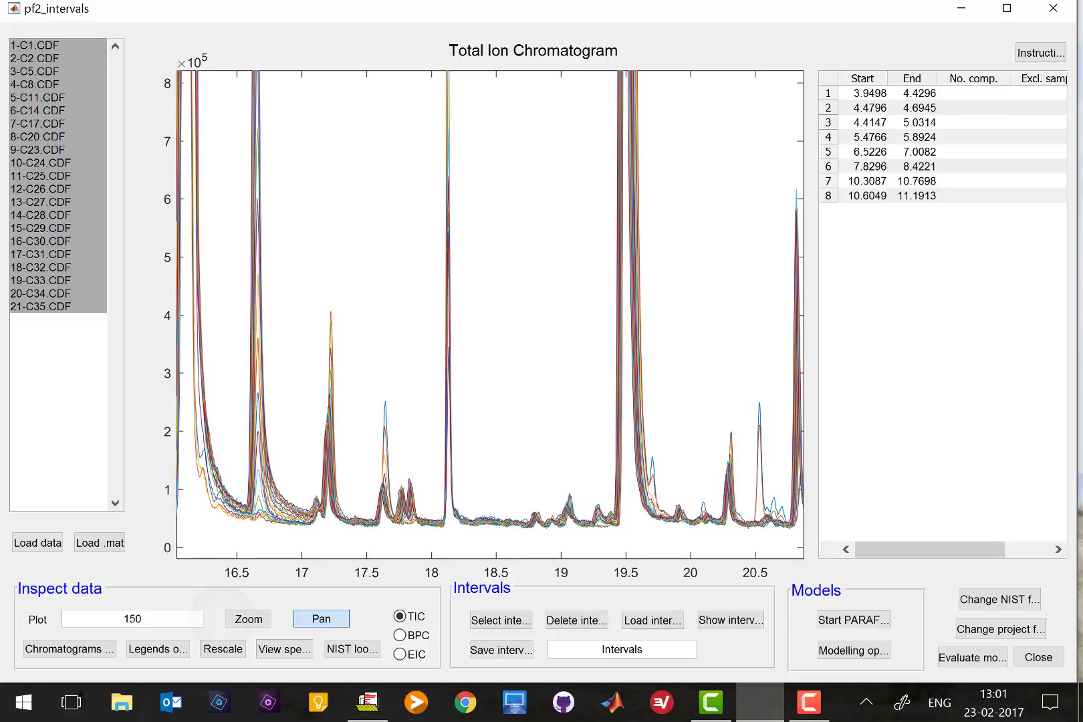
click(253, 622)
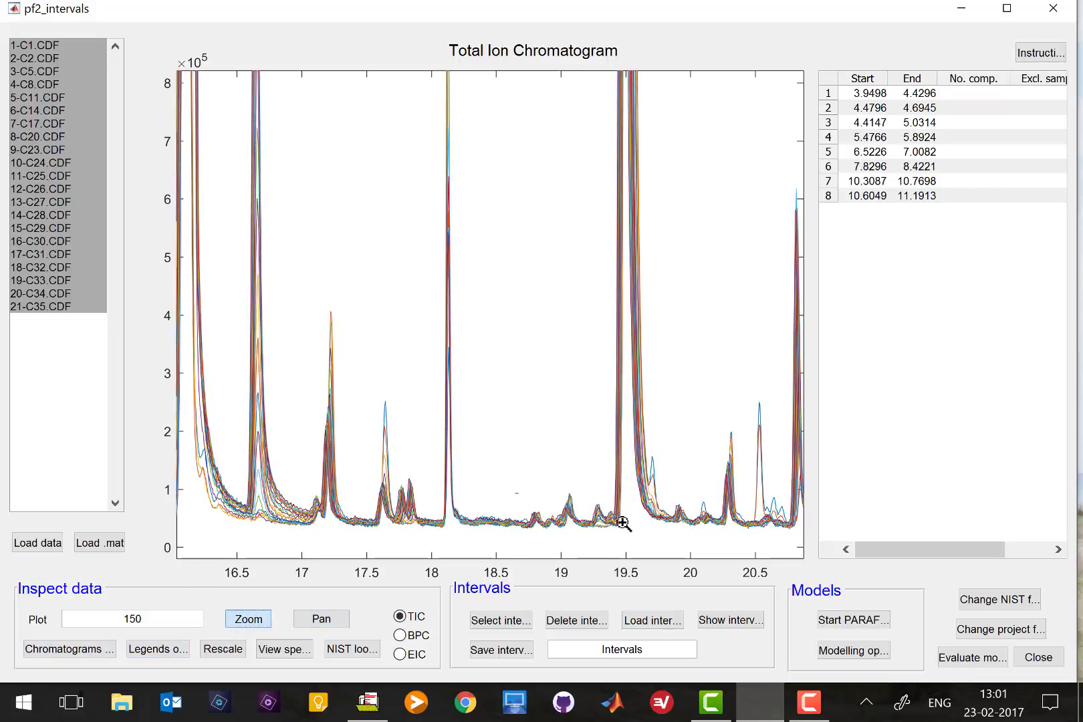
drag(623, 523, 640, 533)
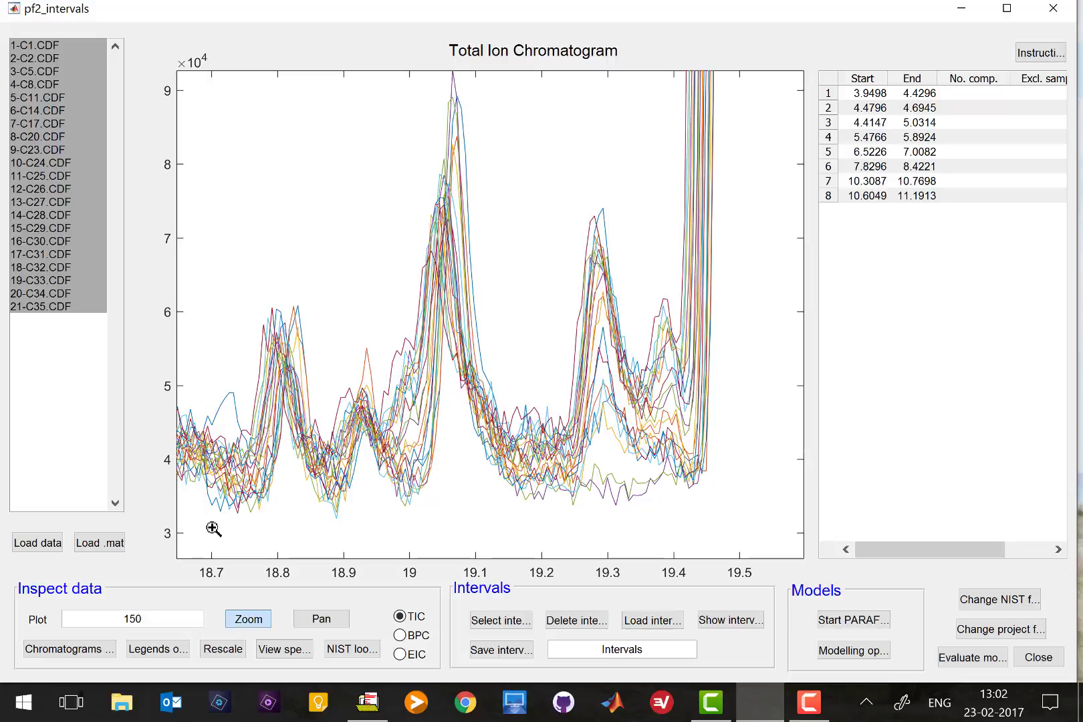
click(501, 620)
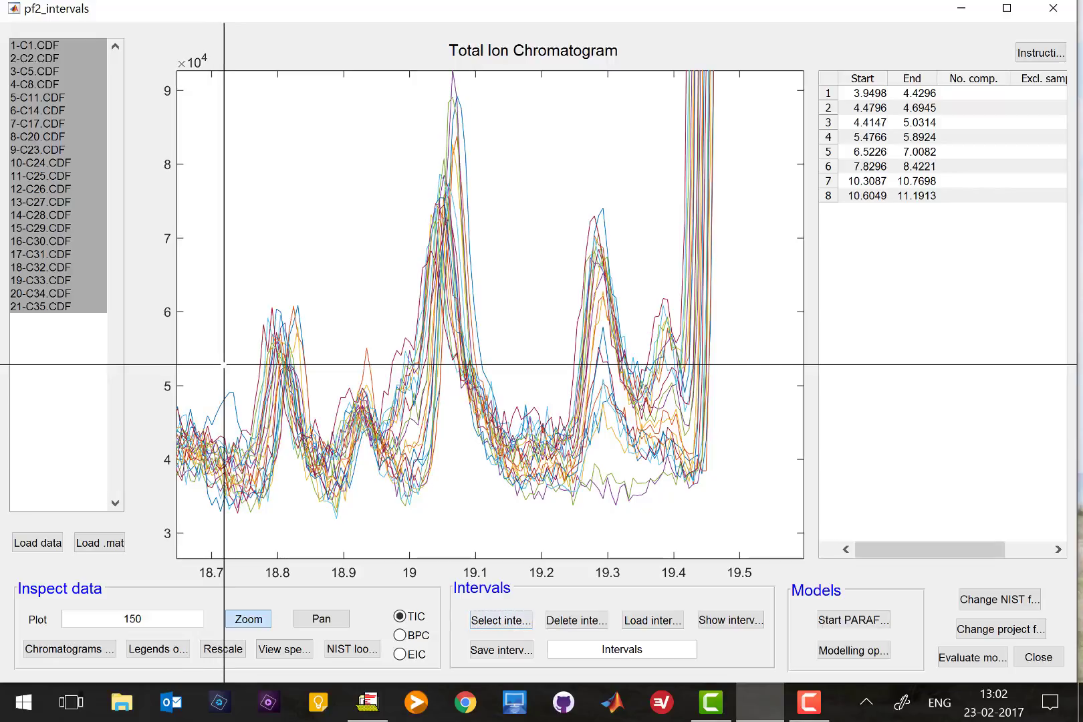
click(333, 376)
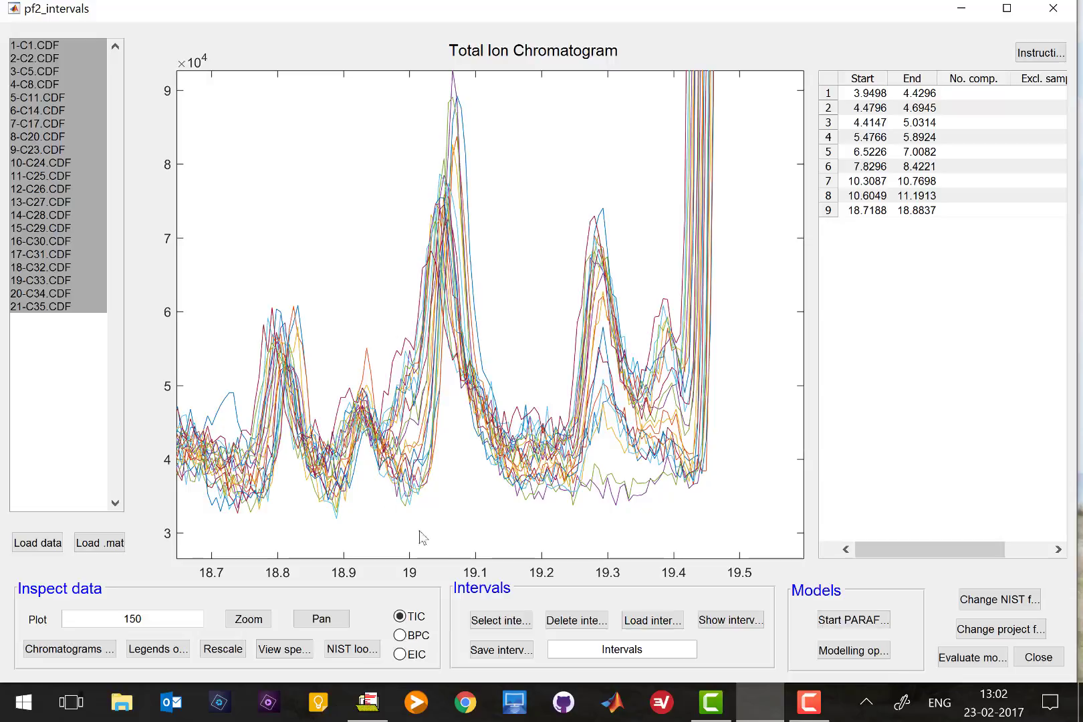
- Define an interval from about 18.87 to 19.01 minutes and an overlapping one from about 18.93 to 19.19 minutes
click(495, 623)
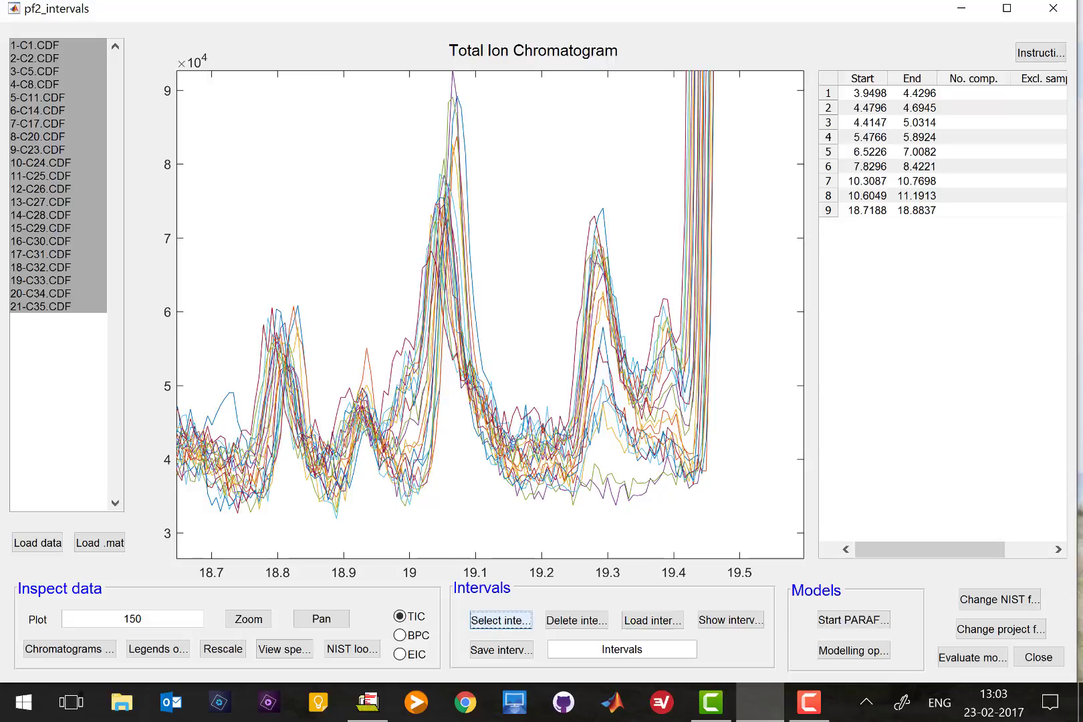
click(322, 486)
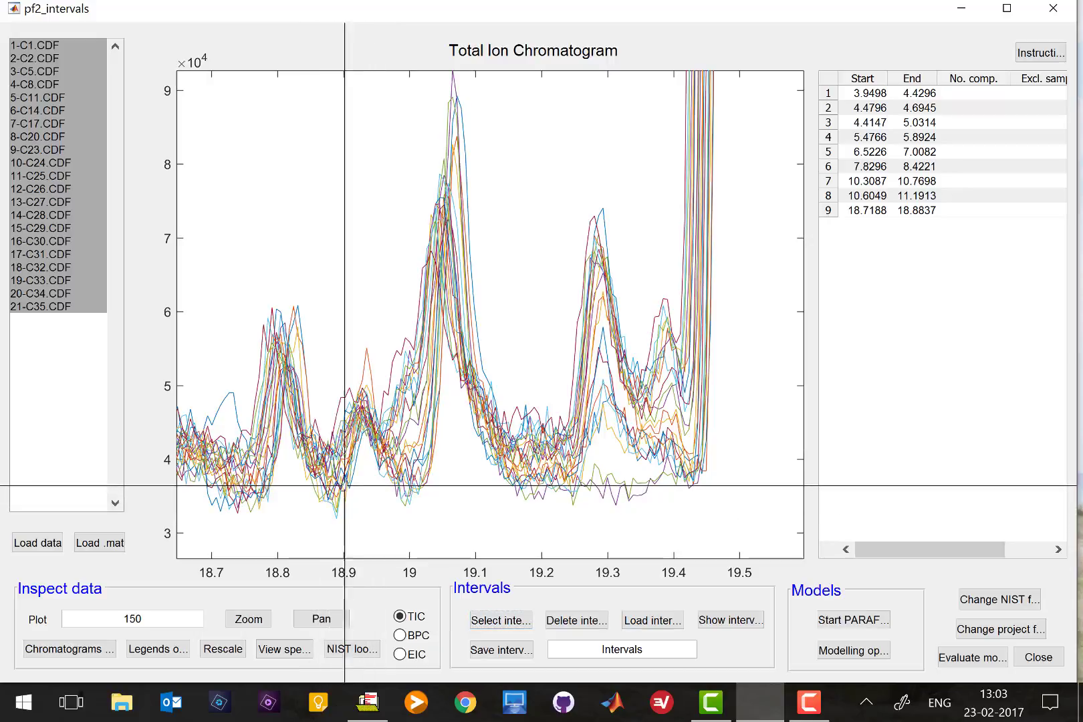
click(415, 492)
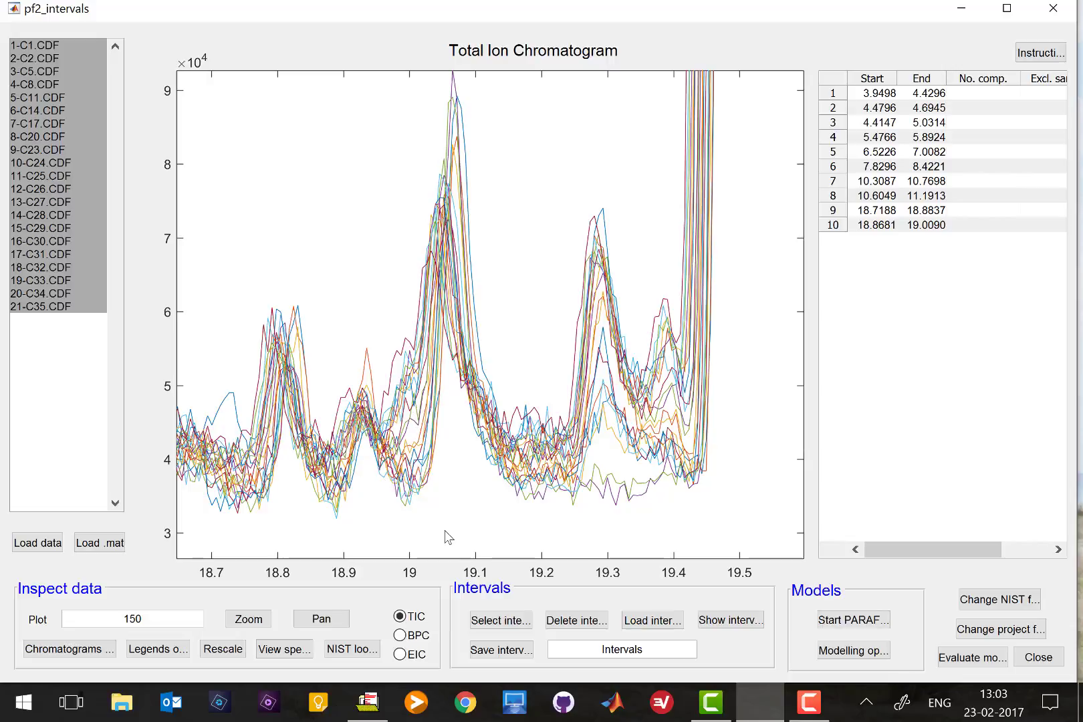
click(495, 621)
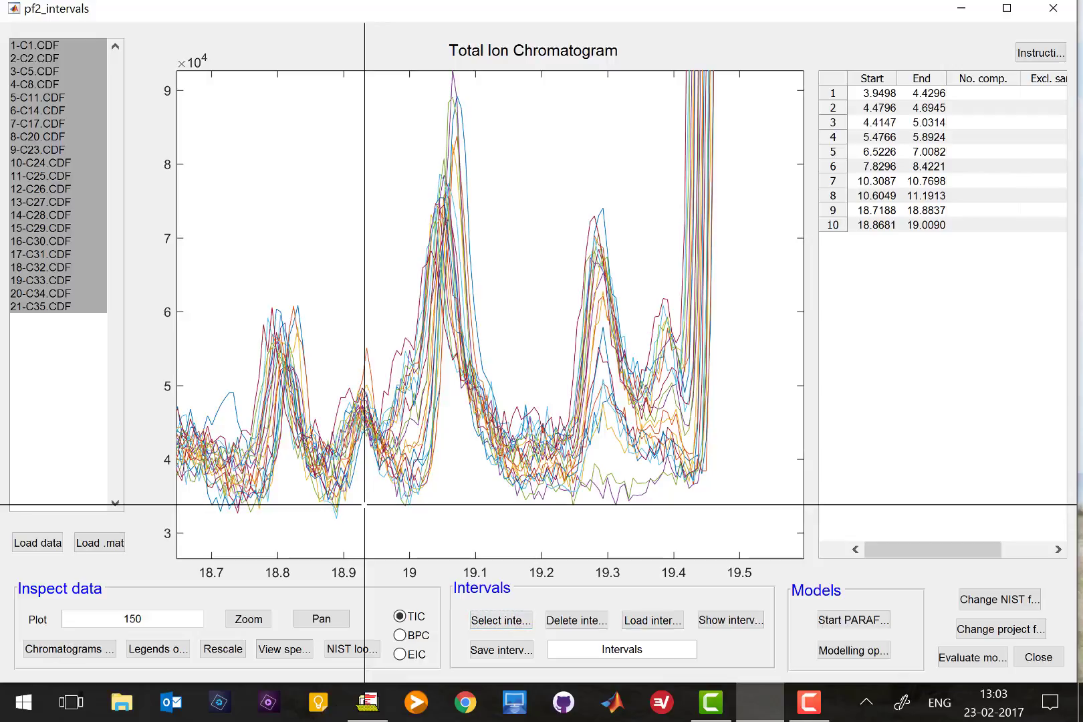
click(536, 500)
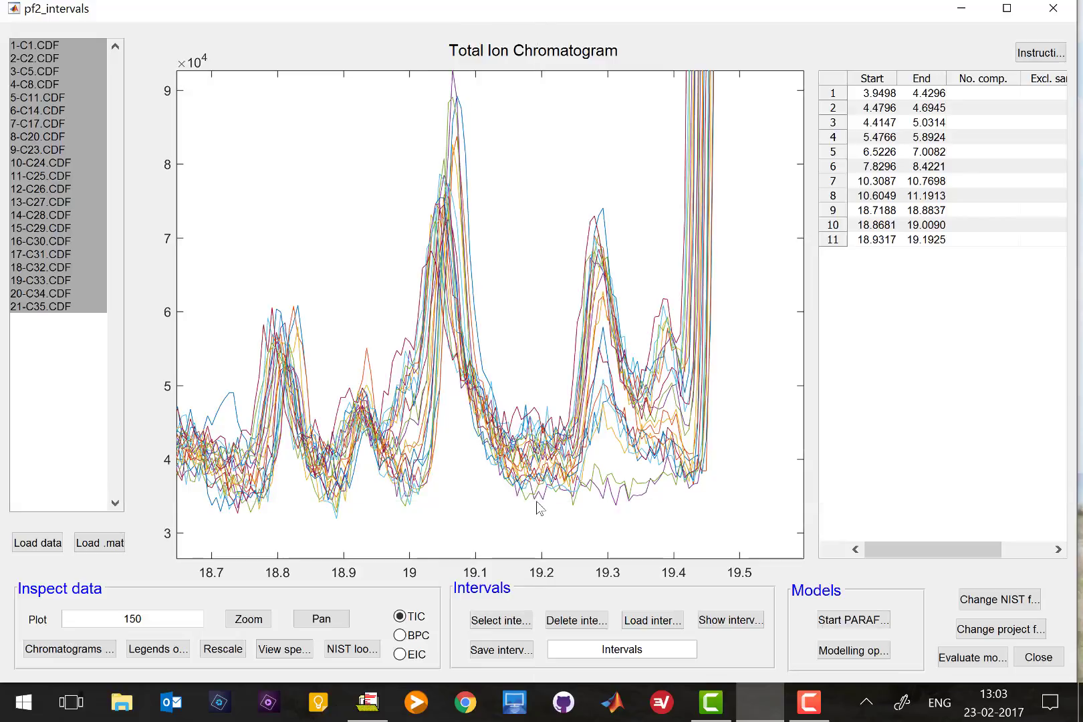
- Rescale the plot to the full time range and display the selected intervals on the chromatogram
click(261, 621)
click(288, 648)
click(234, 647)
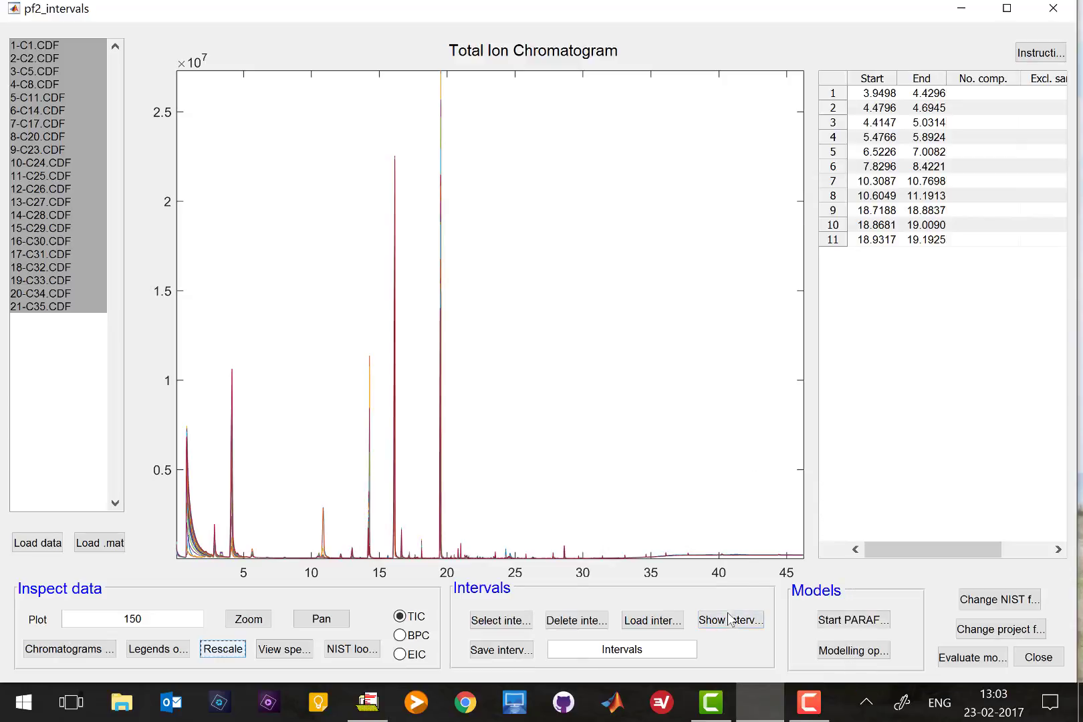
click(731, 623)
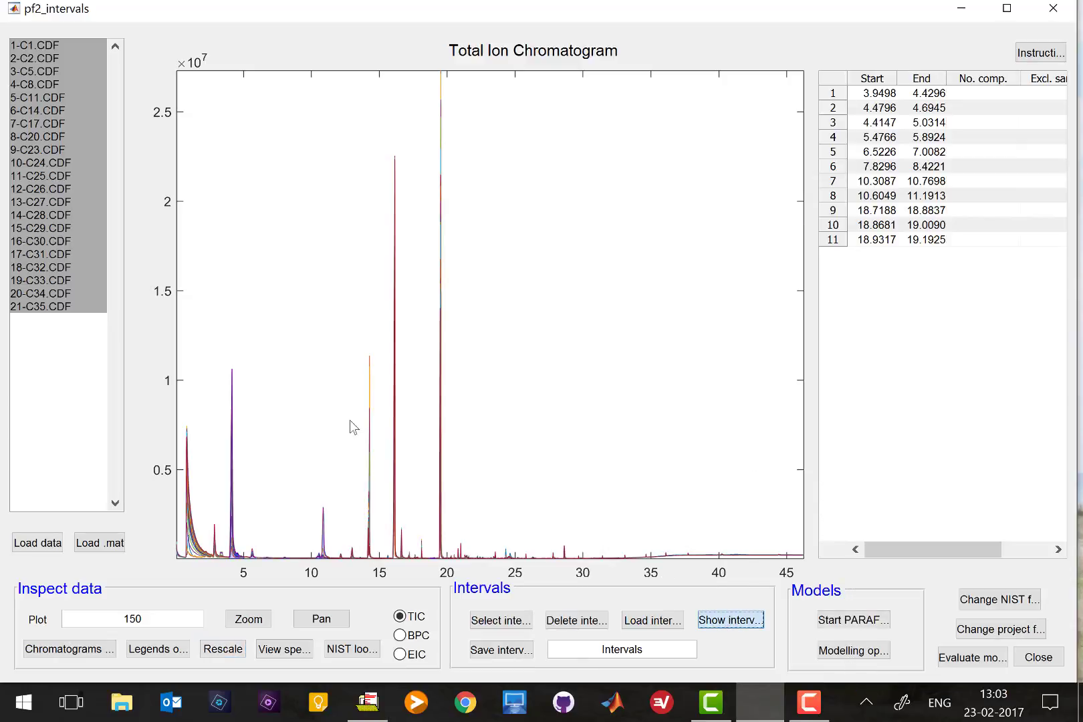
click(246, 619)
drag(221, 530, 275, 577)
click(270, 328)
drag(270, 325, 464, 389)
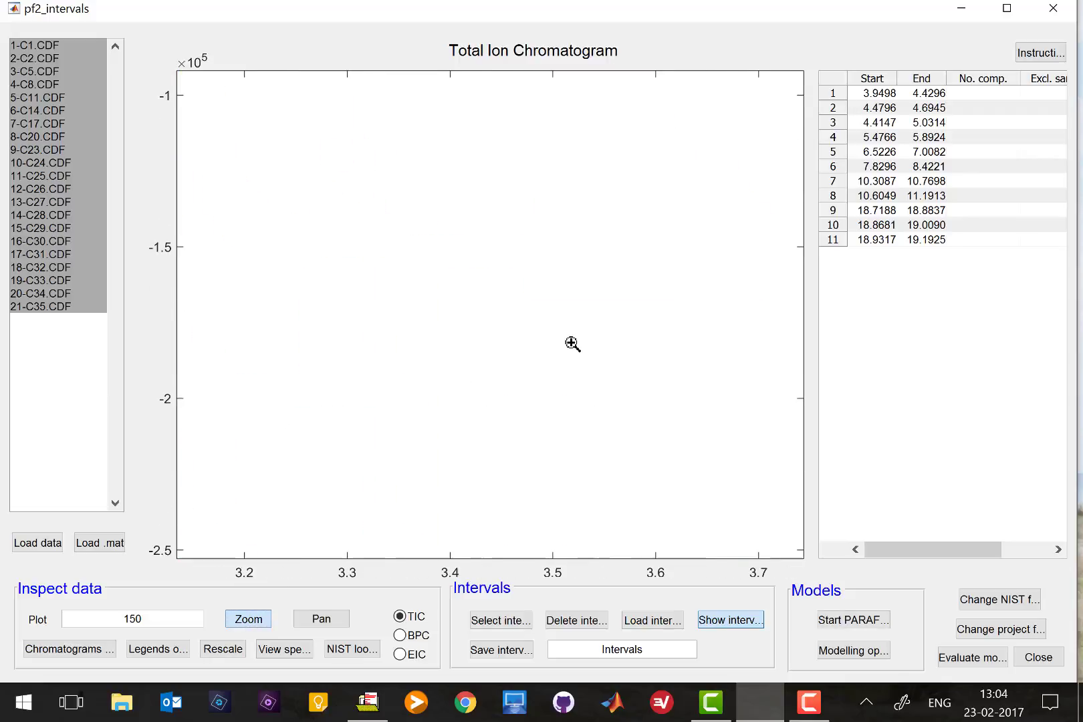
click(244, 653)
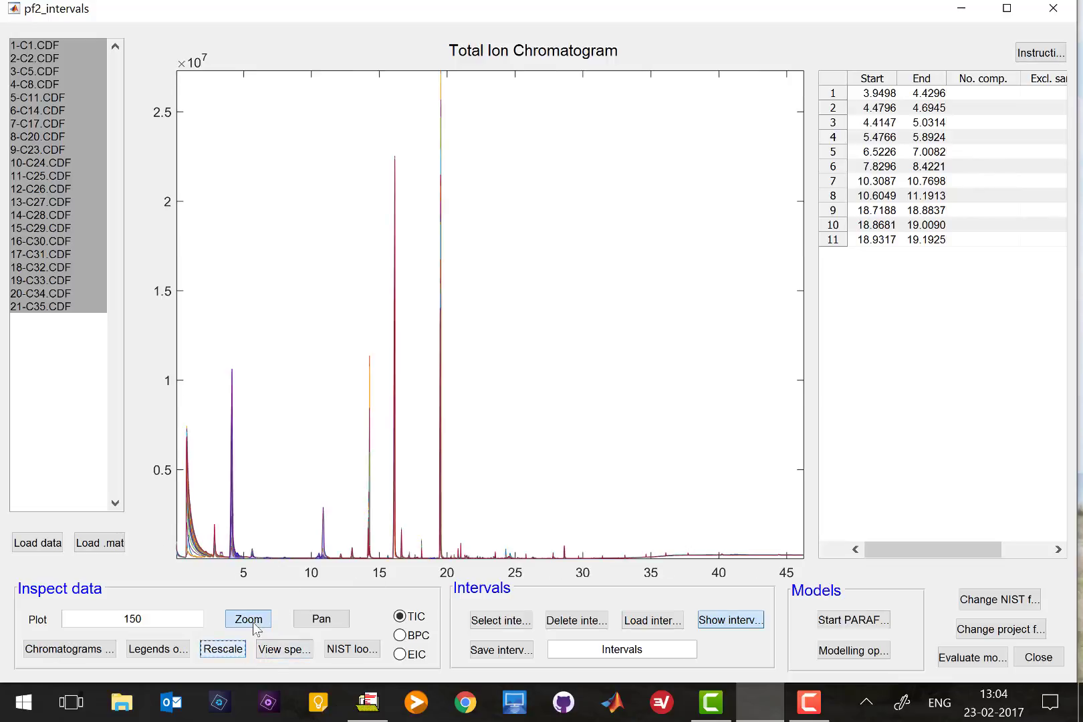
- Inspect the shaded intervals between about 3 and 7.5 minutes and save the interval set as Intervals
click(256, 619)
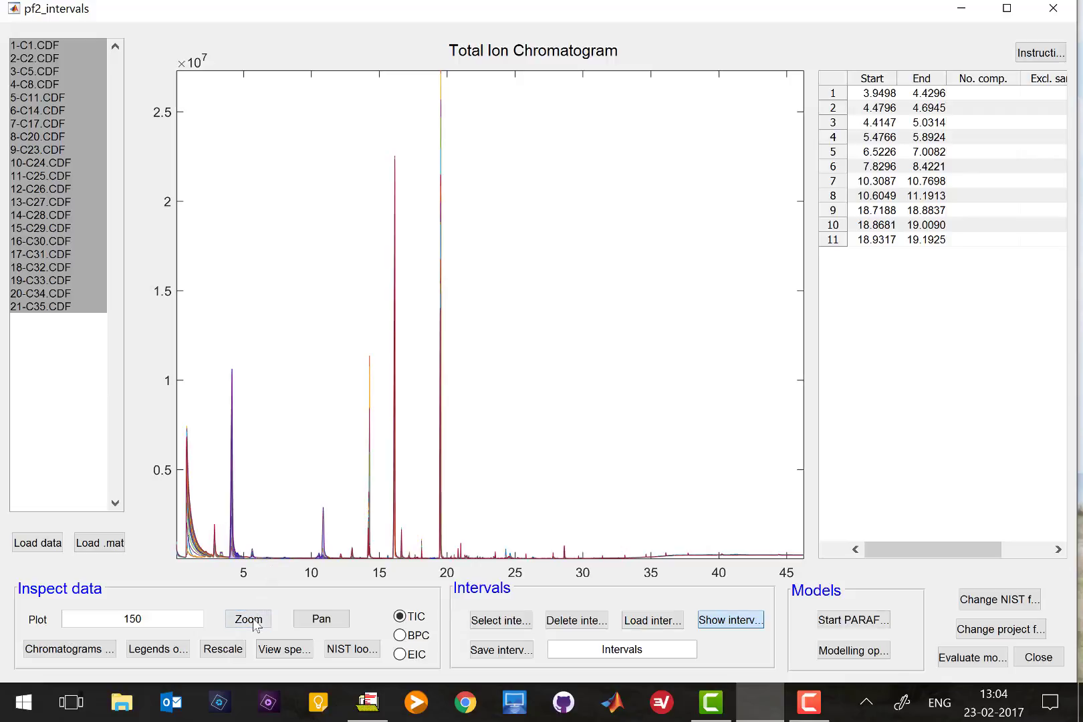
drag(218, 533, 279, 573)
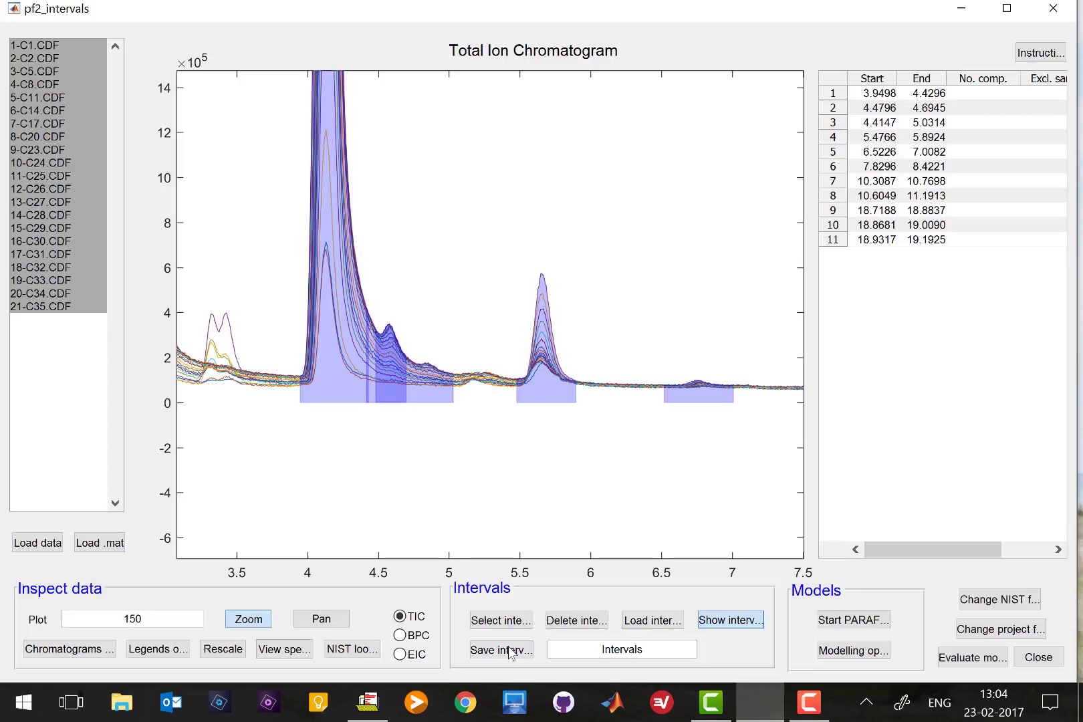
click(500, 651)
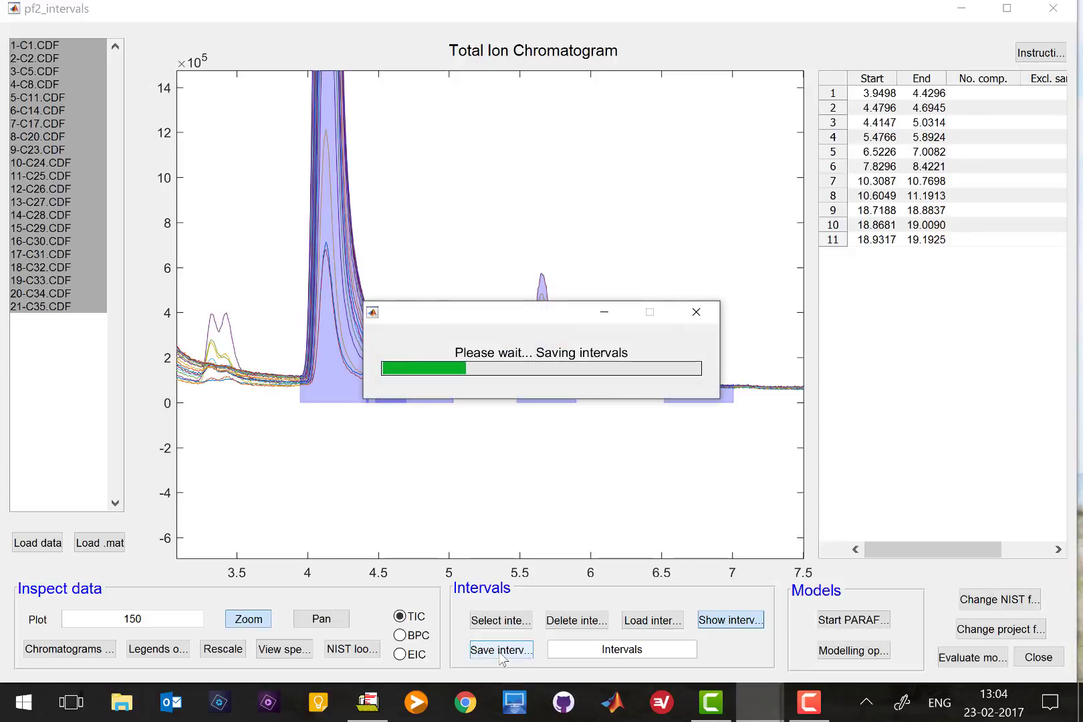